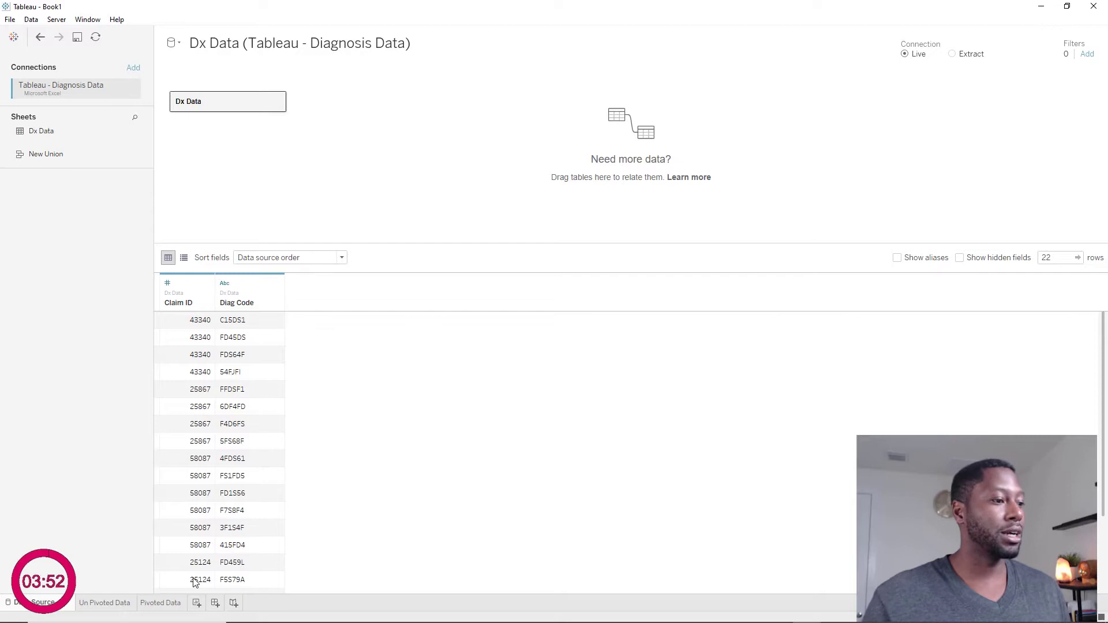
- Review the Un Pivoted Data sheet with Diag Code shown as text, then compare it with Pivoted Data
left_click(115, 603)
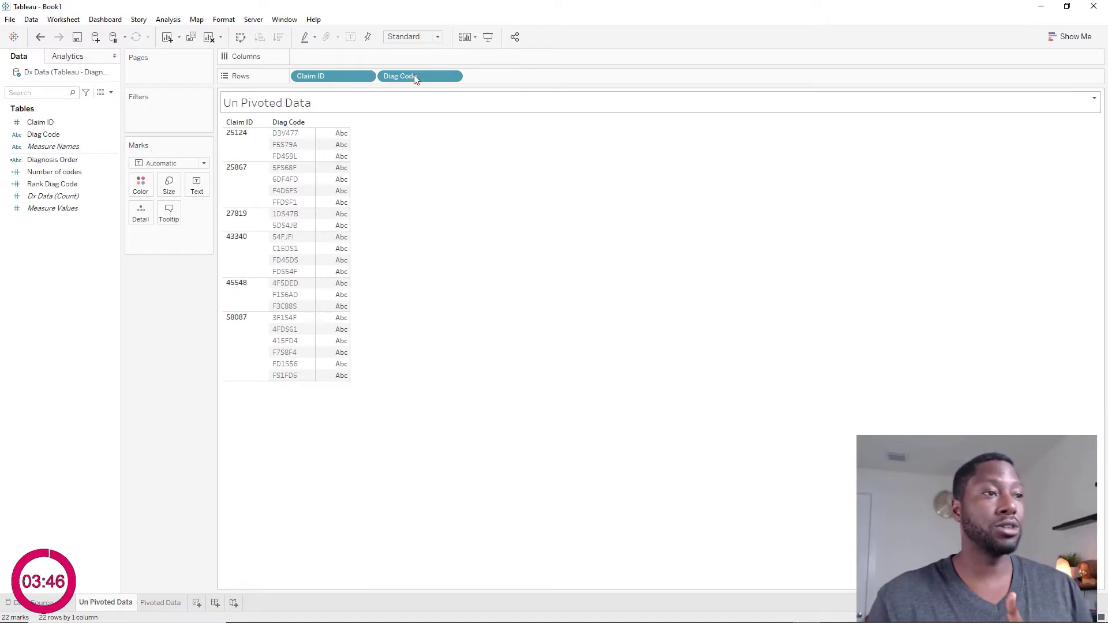
left_click_drag(415, 76, 200, 184)
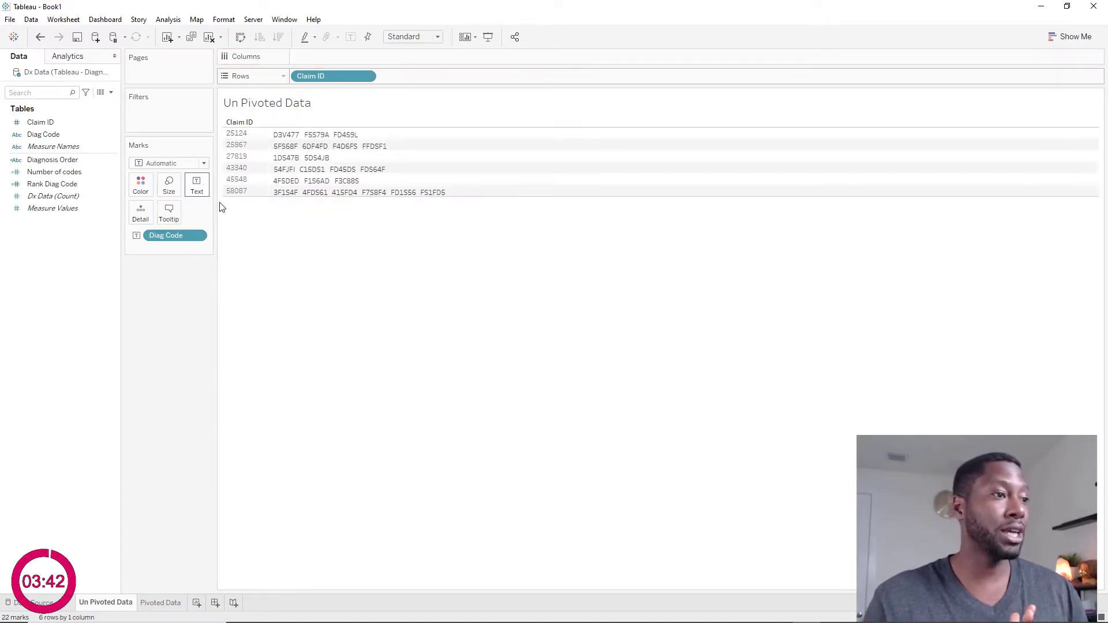
left_click(285, 138)
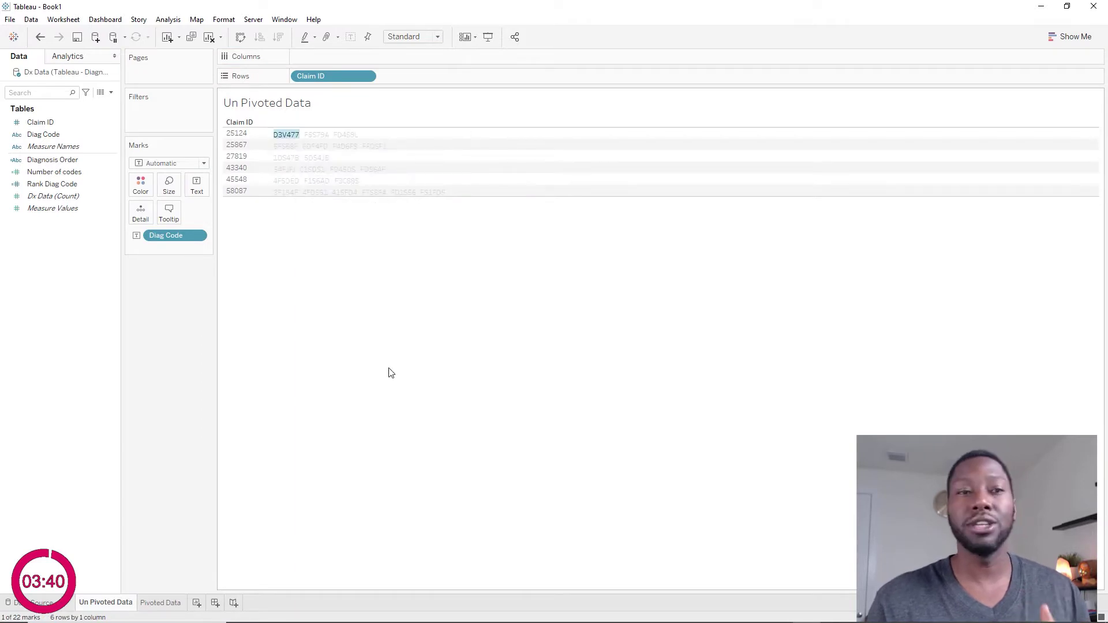
left_click(316, 134)
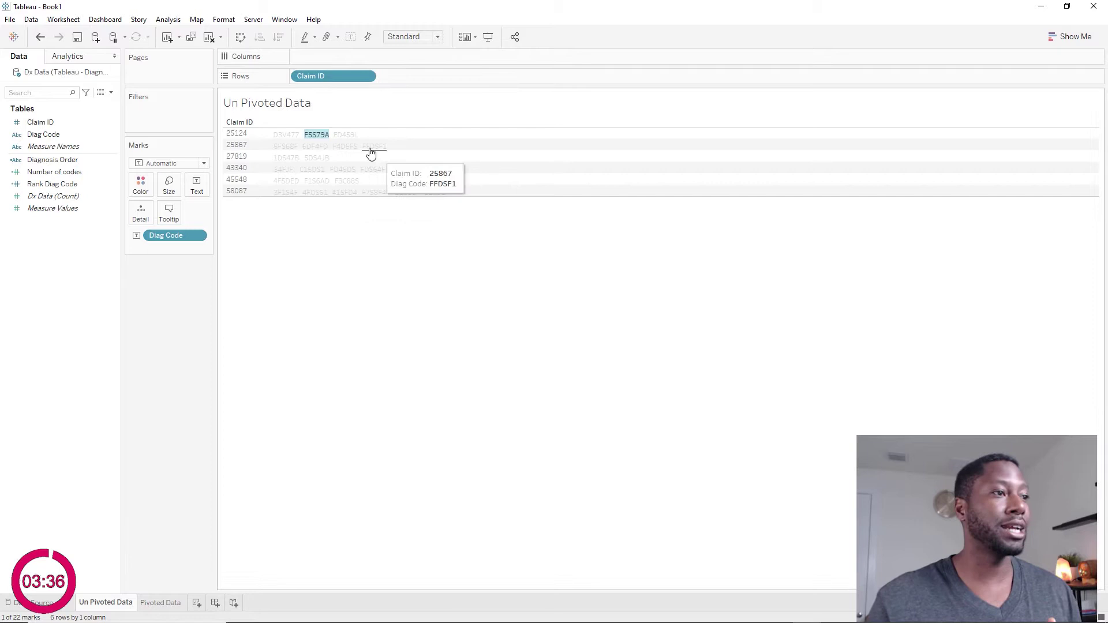
left_click(315, 135)
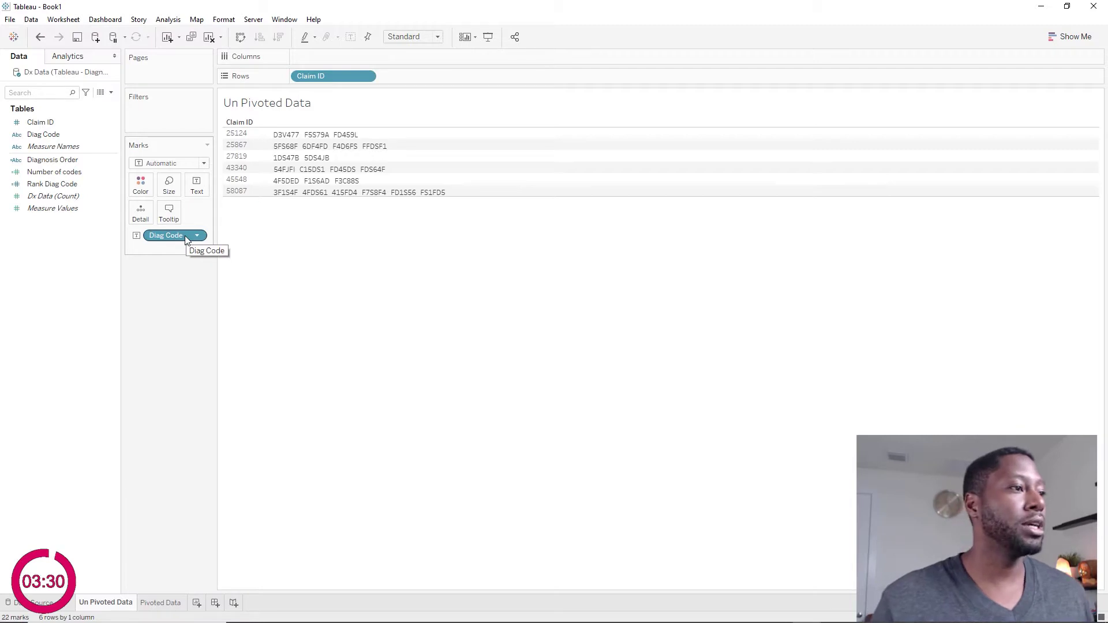
left_click_drag(186, 238, 410, 76)
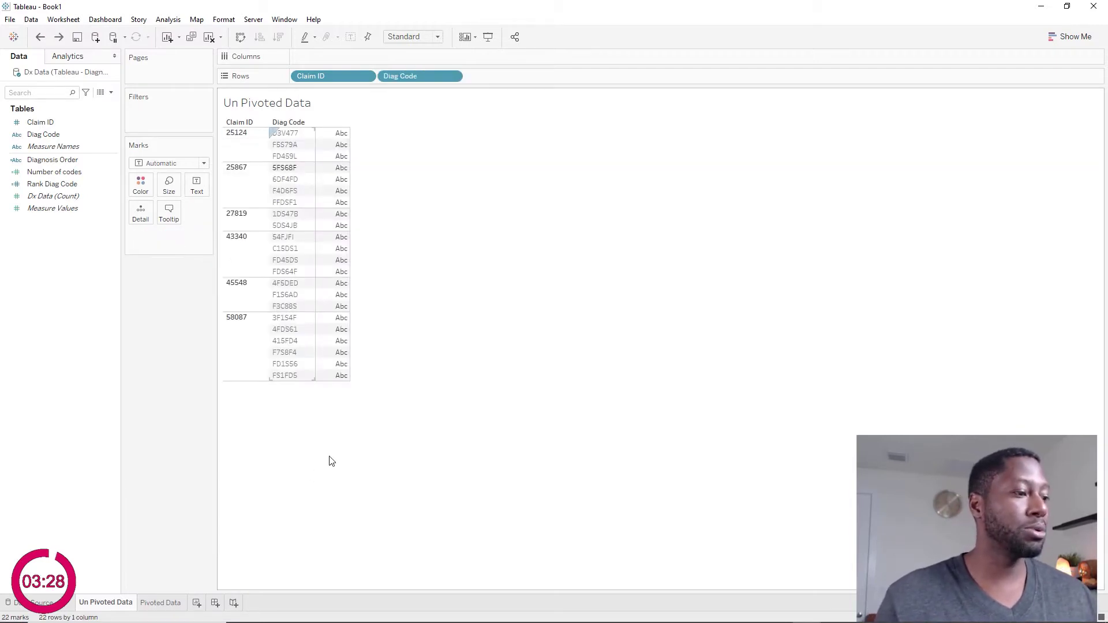
left_click(164, 603)
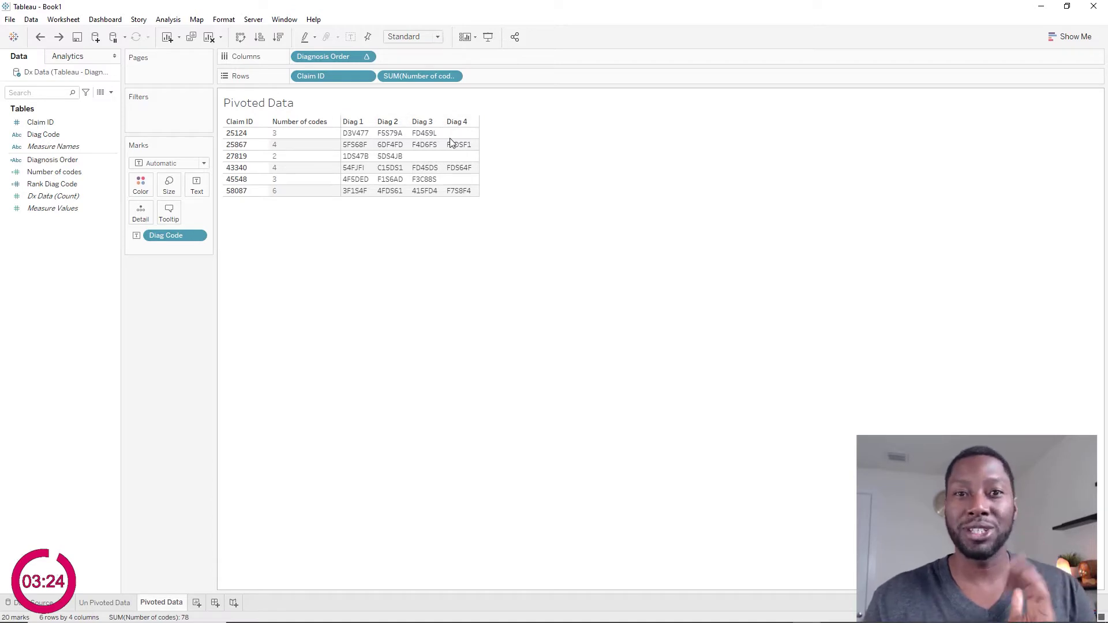
- Create Sheet 3 with Claim ID and then Diag Code on the Rows shelf
key("ctrl+m")
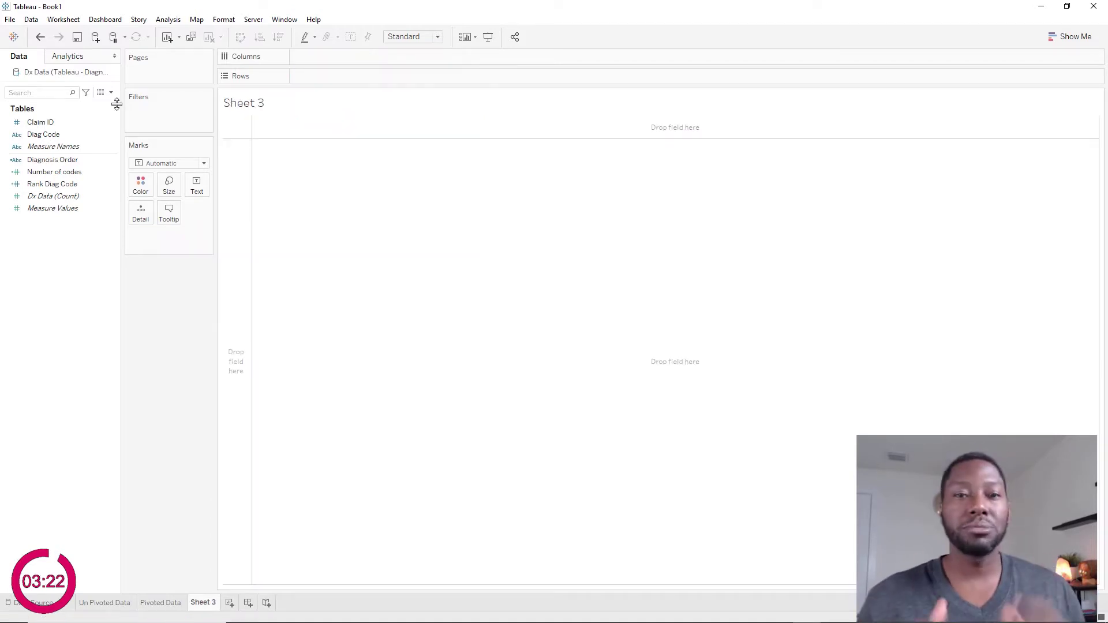
left_click_drag(41, 122, 318, 80)
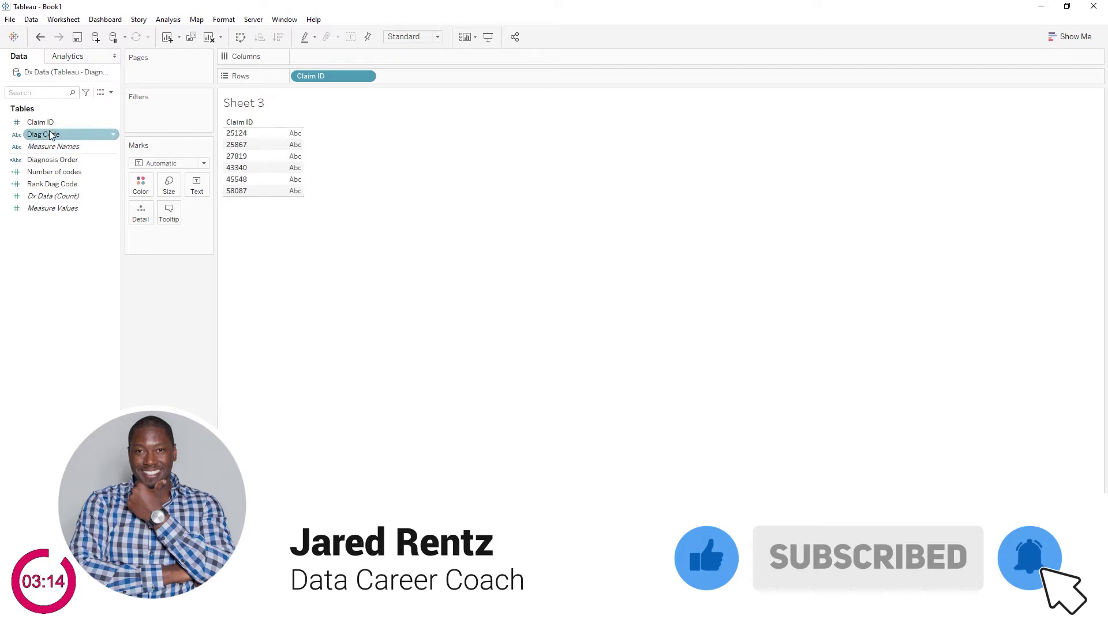
left_click_drag(47, 133, 411, 84)
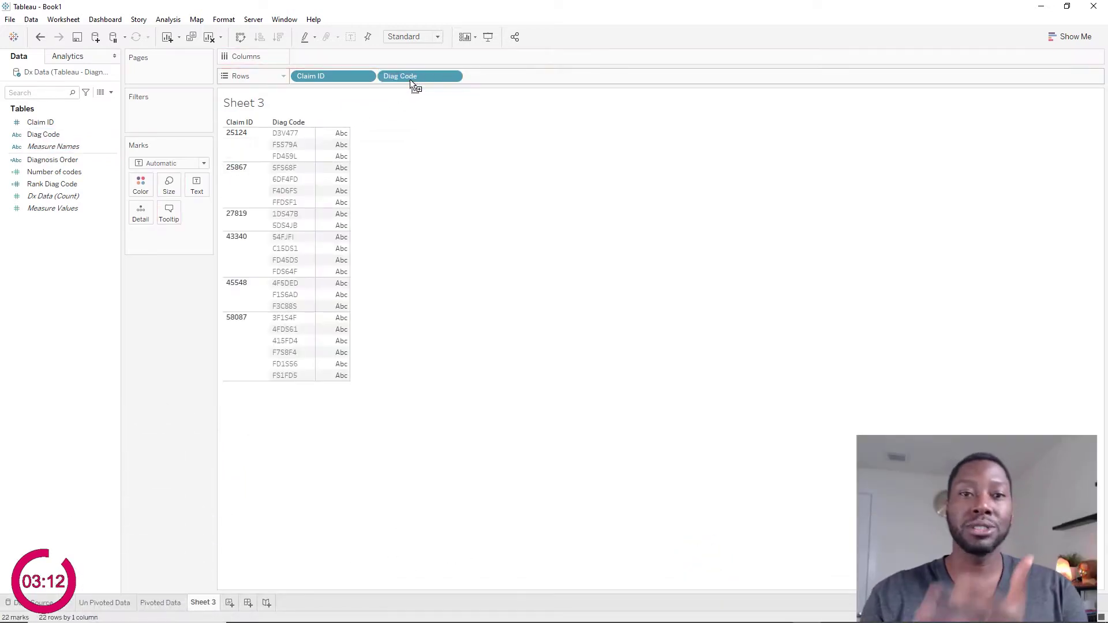
- Add a calculated field 'Rank - Diag' with formula RANK(FIRST()) and apply it
left_click(111, 92)
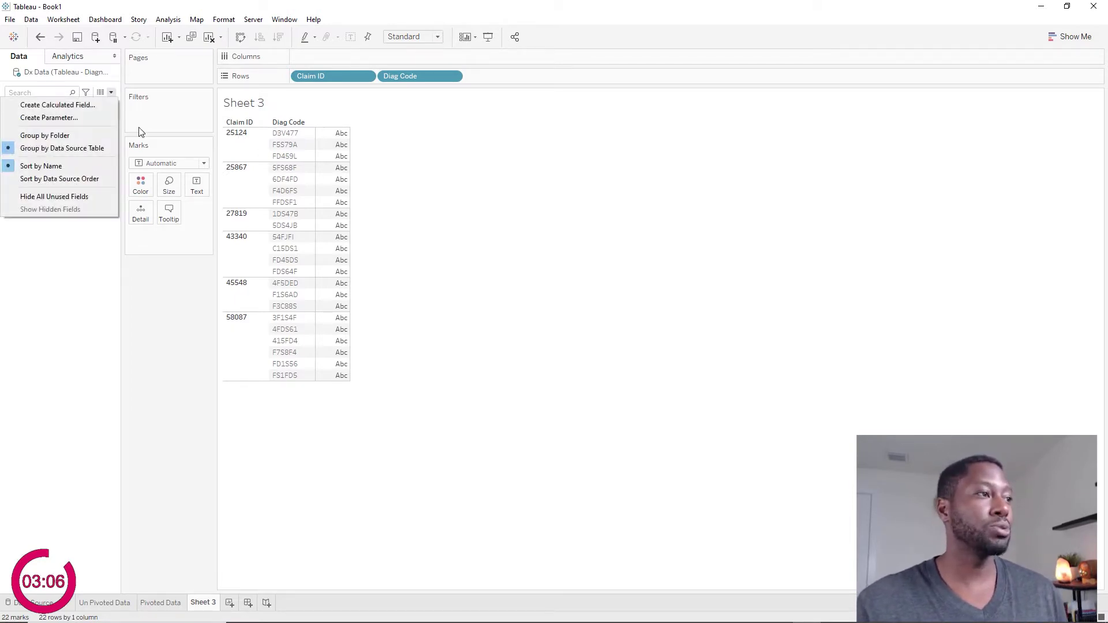
left_click(93, 106)
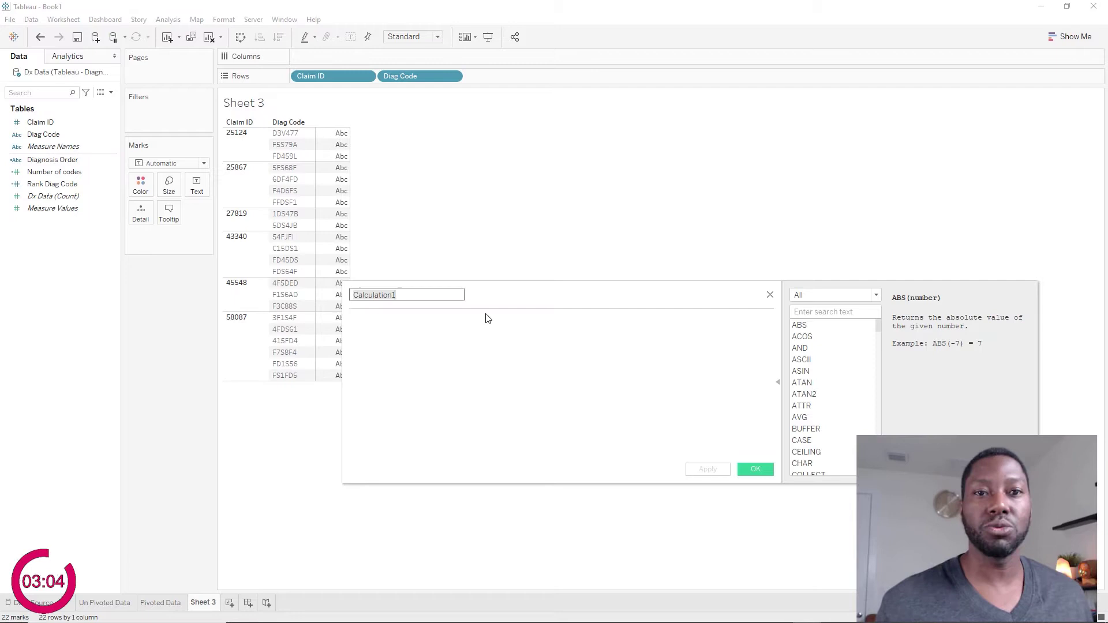
key("BackSpace")
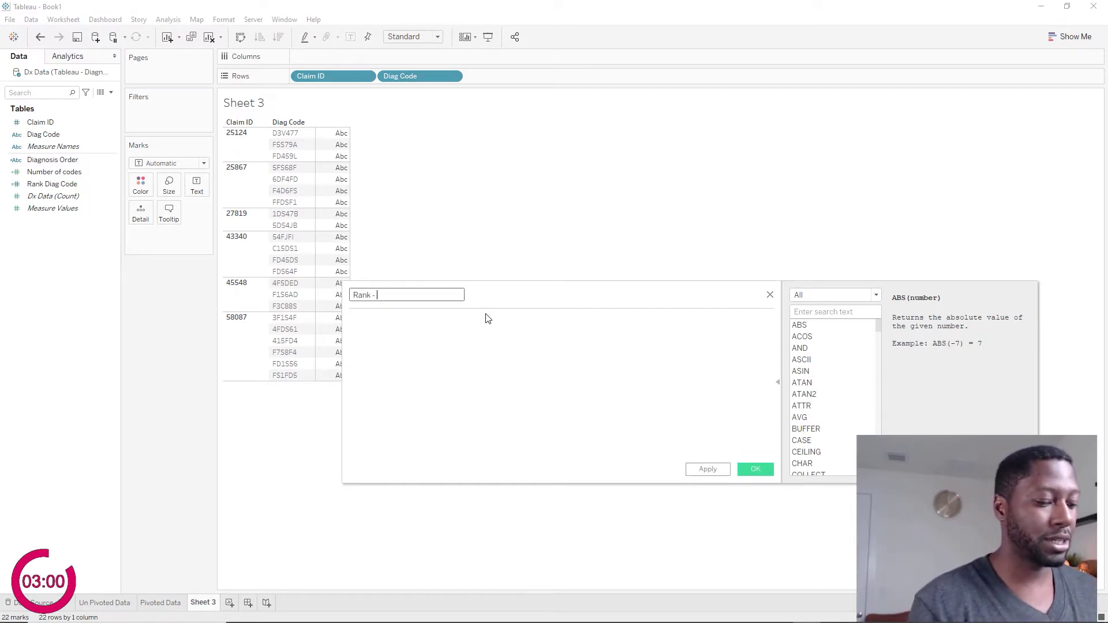
type("Rank - Diag")
left_click(478, 370)
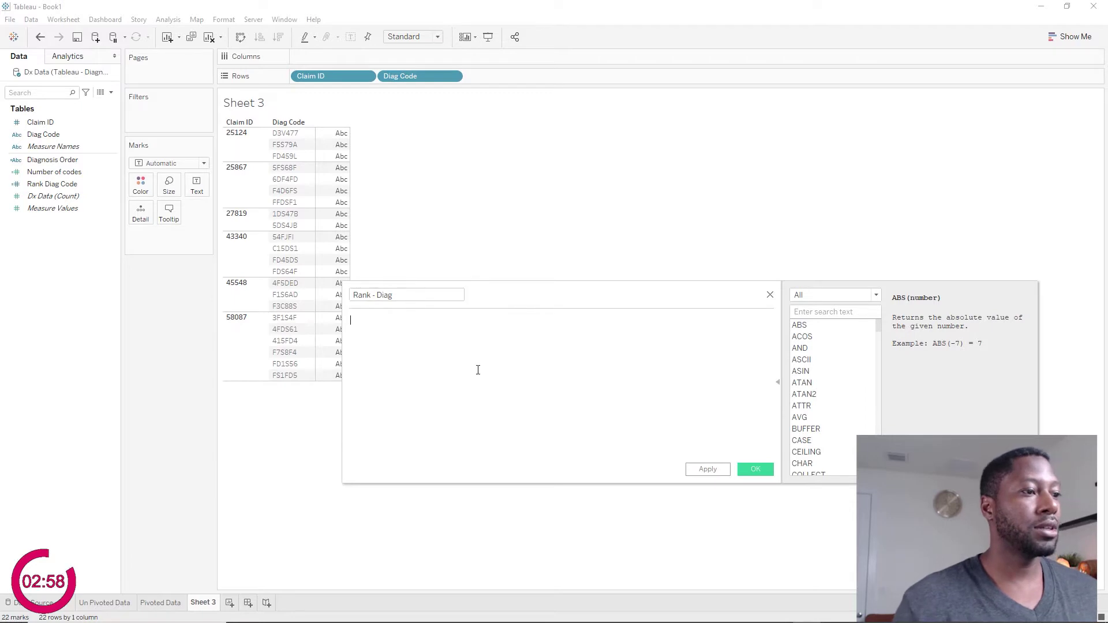
type("rank")
key("Return")
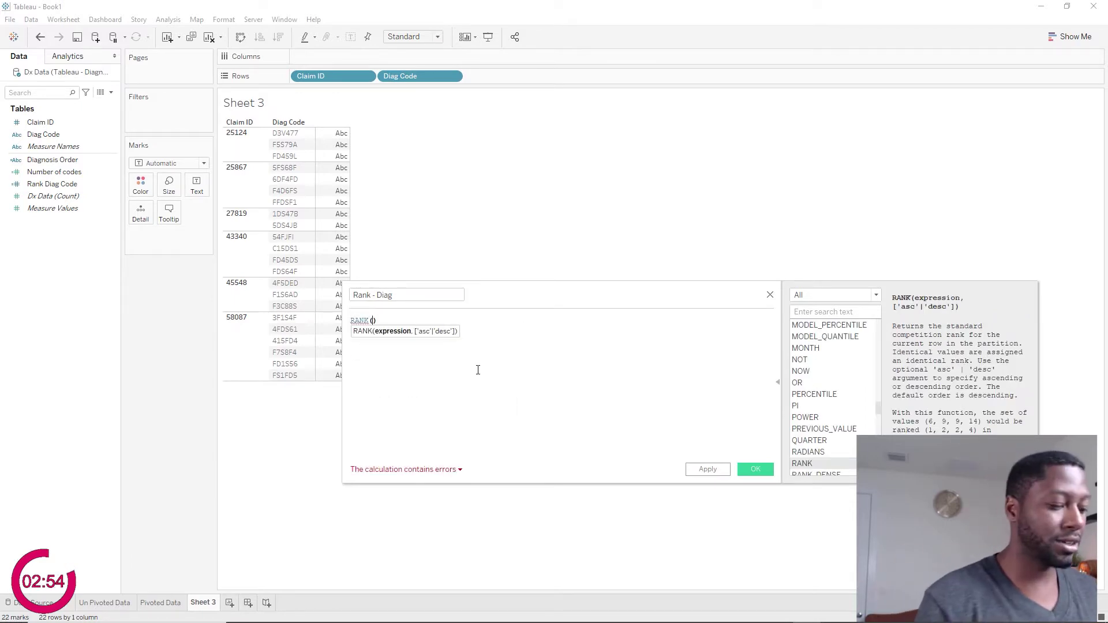
type("first")
key("Return")
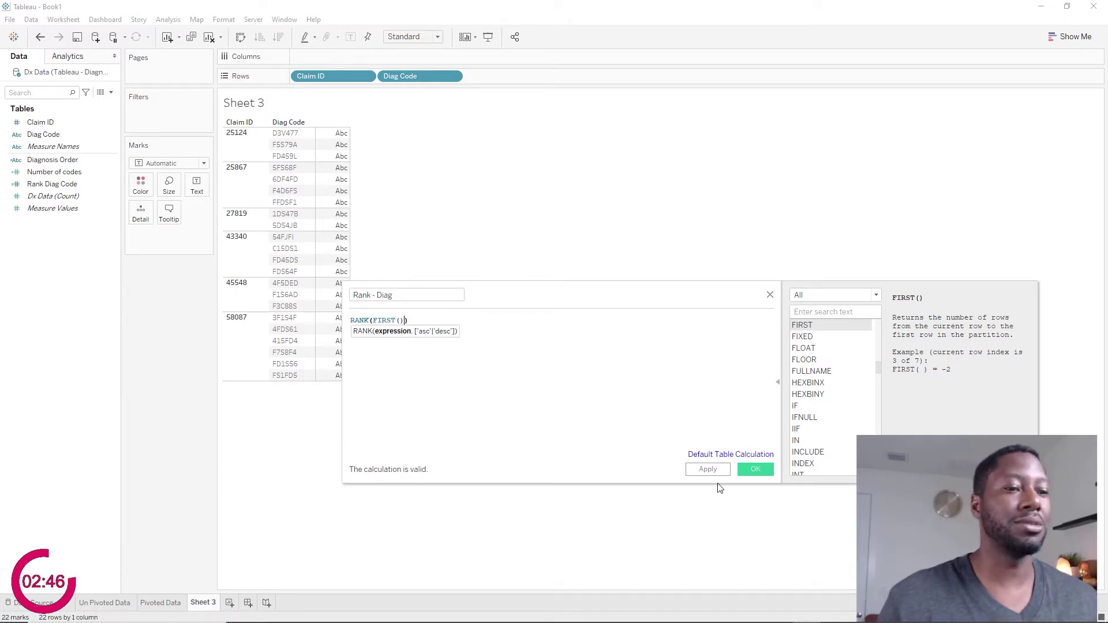
left_click(712, 469)
- Place Rank - Diag on Rows as a discrete field numbering the 22 code rows
left_click(757, 469)
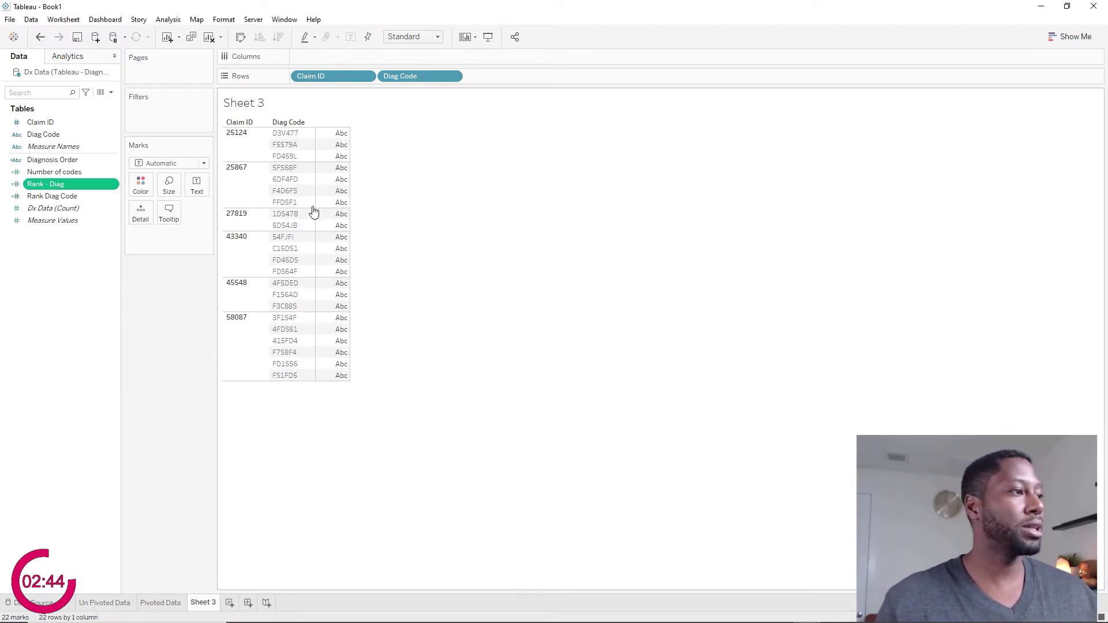
left_click_drag(49, 184, 518, 80)
right_click(518, 79)
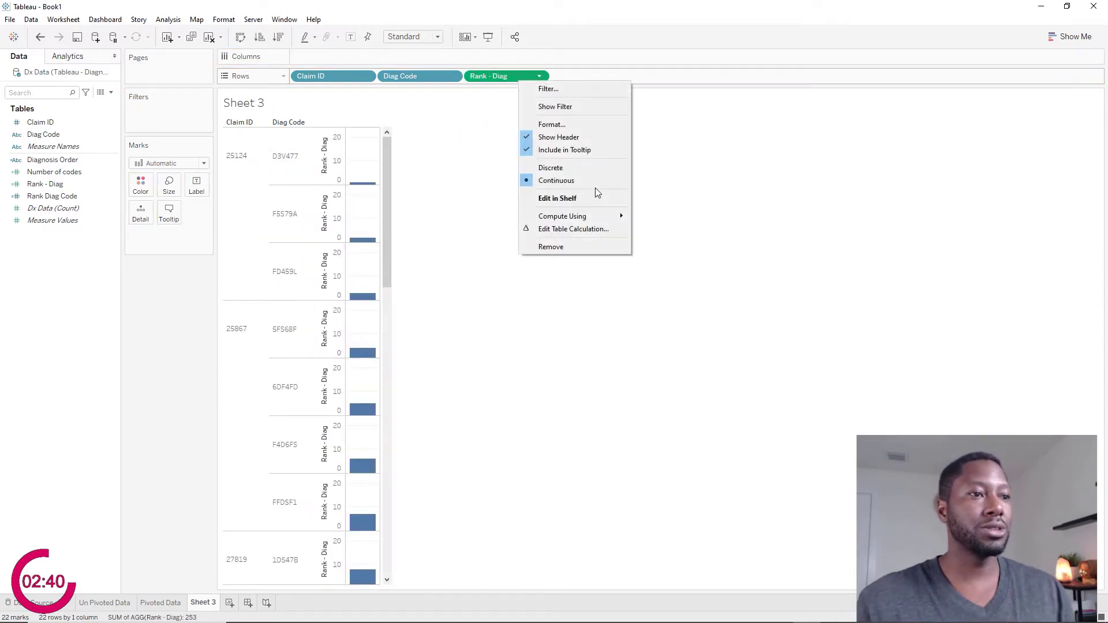
left_click(583, 167)
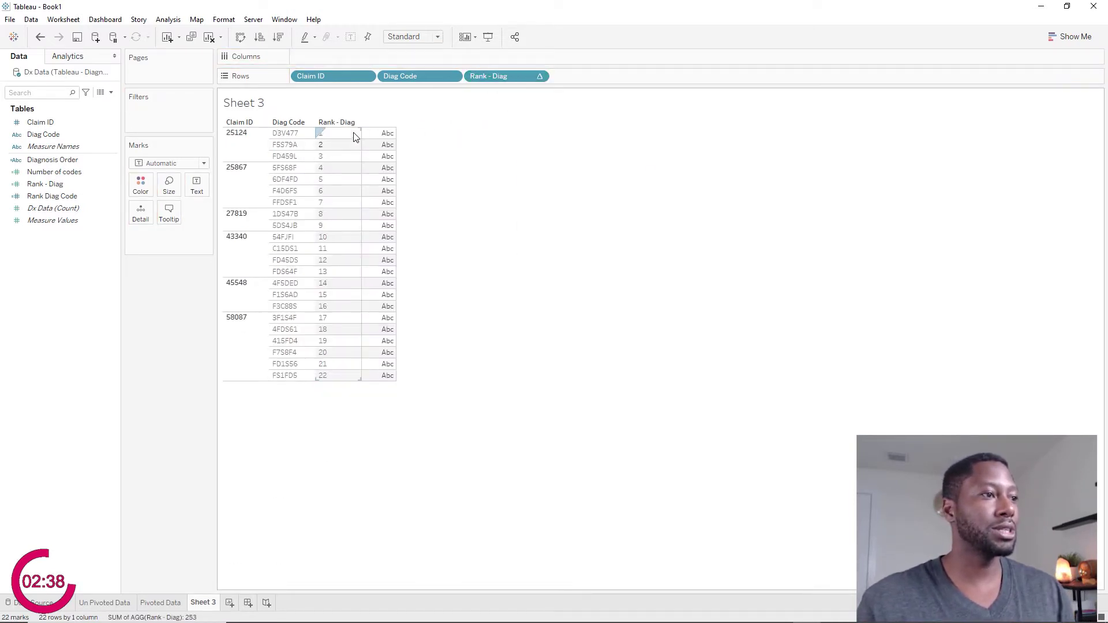
right_click(507, 79)
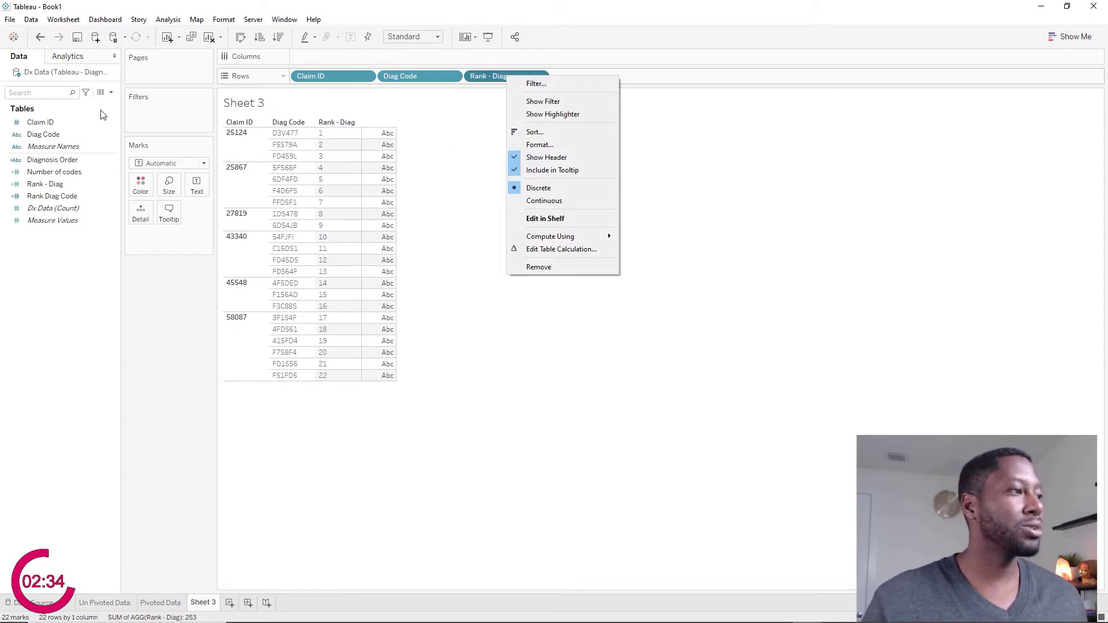
- Set Rank - Diag's default table calculation to address Claim ID and Diag Code, restarting every Claim ID
right_click(55, 184)
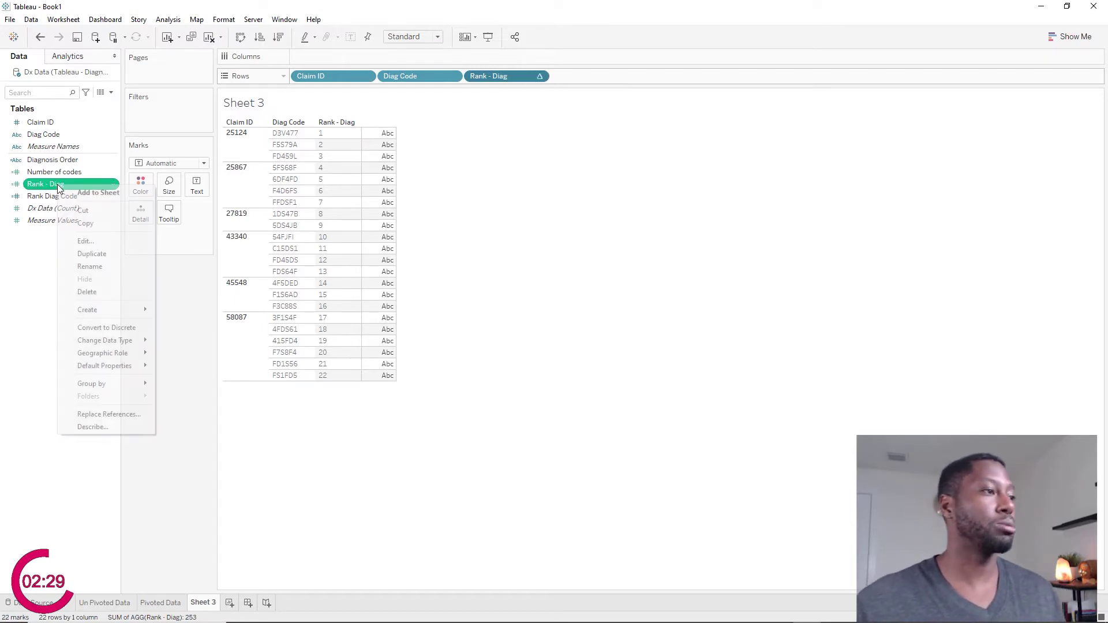
left_click(123, 241)
left_click(714, 455)
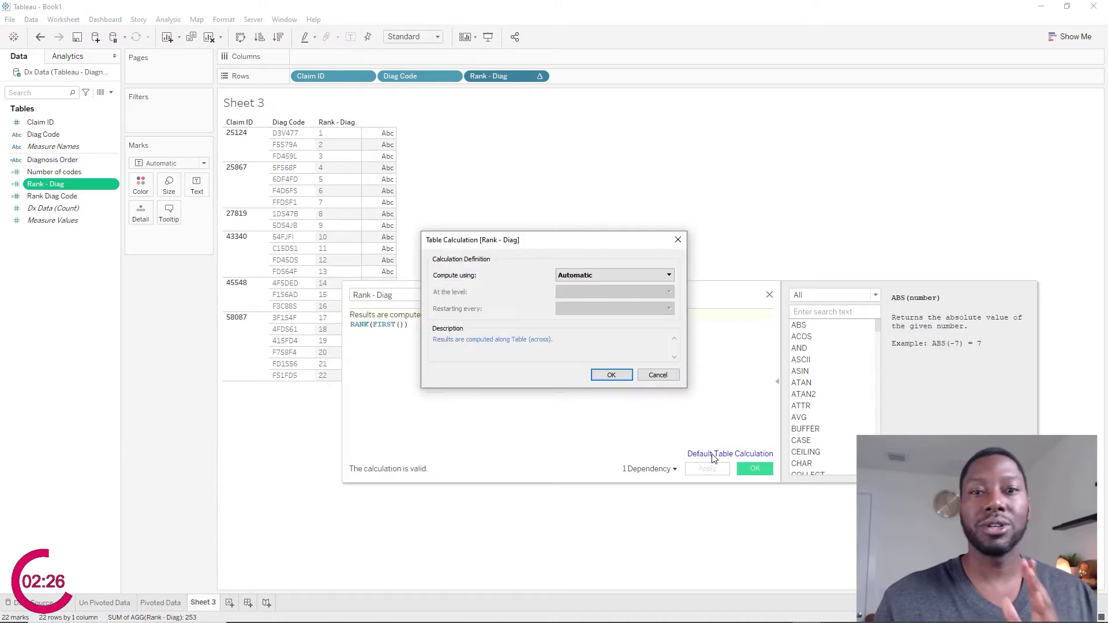
left_click(630, 275)
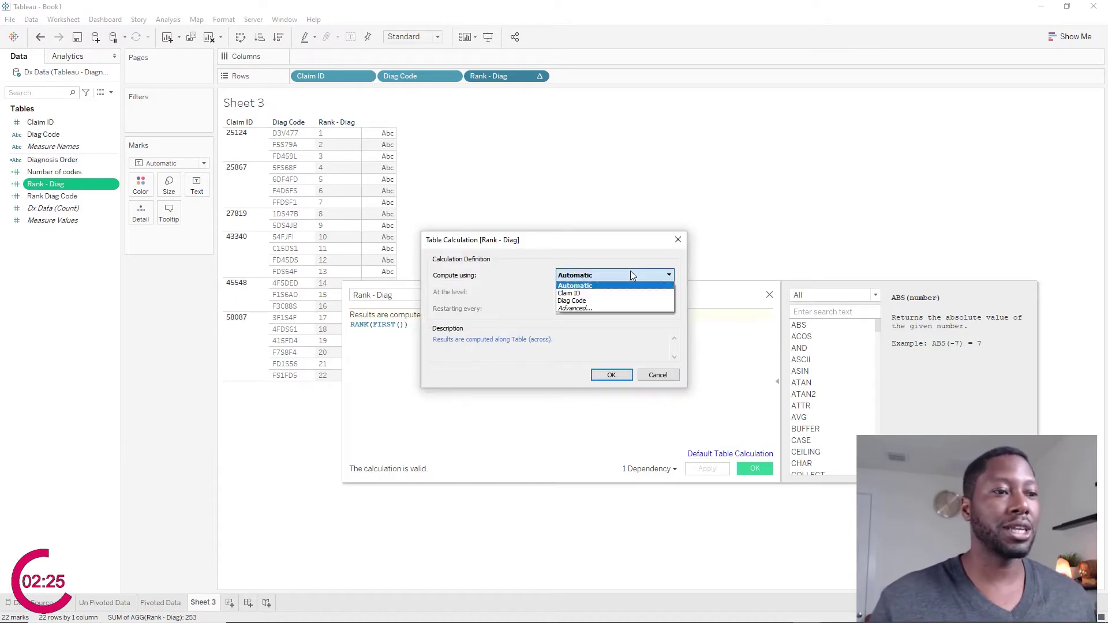
left_click(596, 307)
left_click(436, 244)
left_click(552, 247)
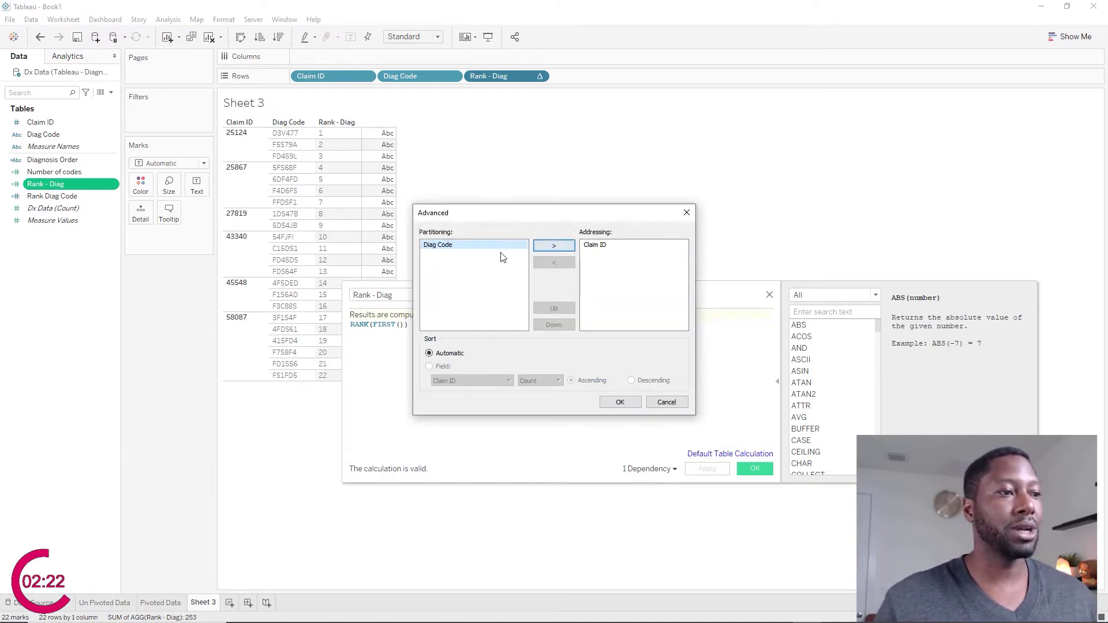
left_click(569, 247)
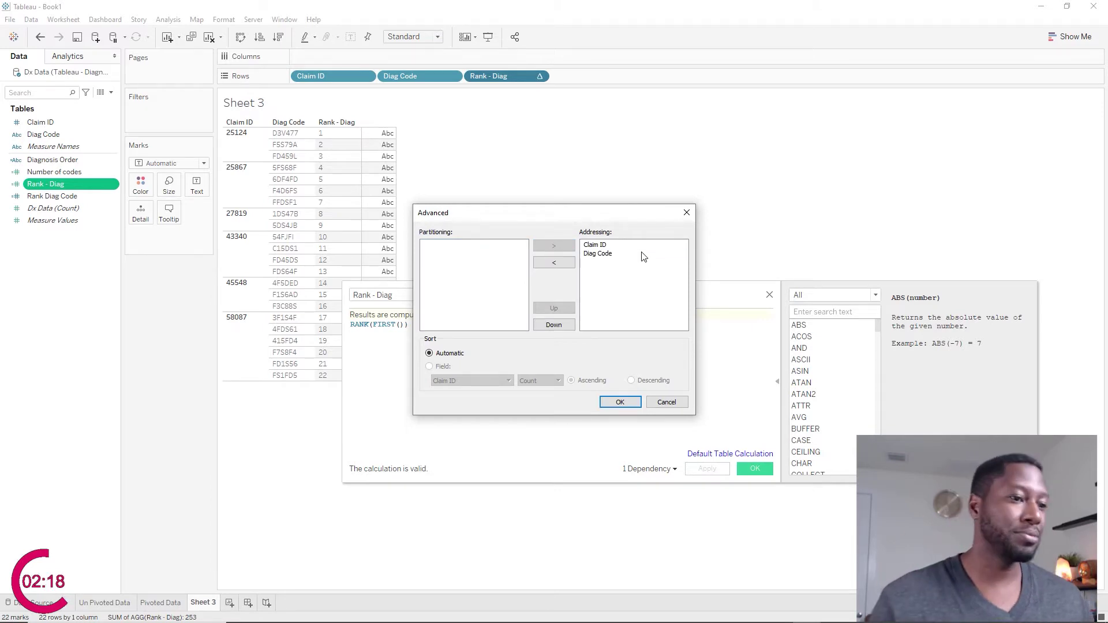
left_click(618, 402)
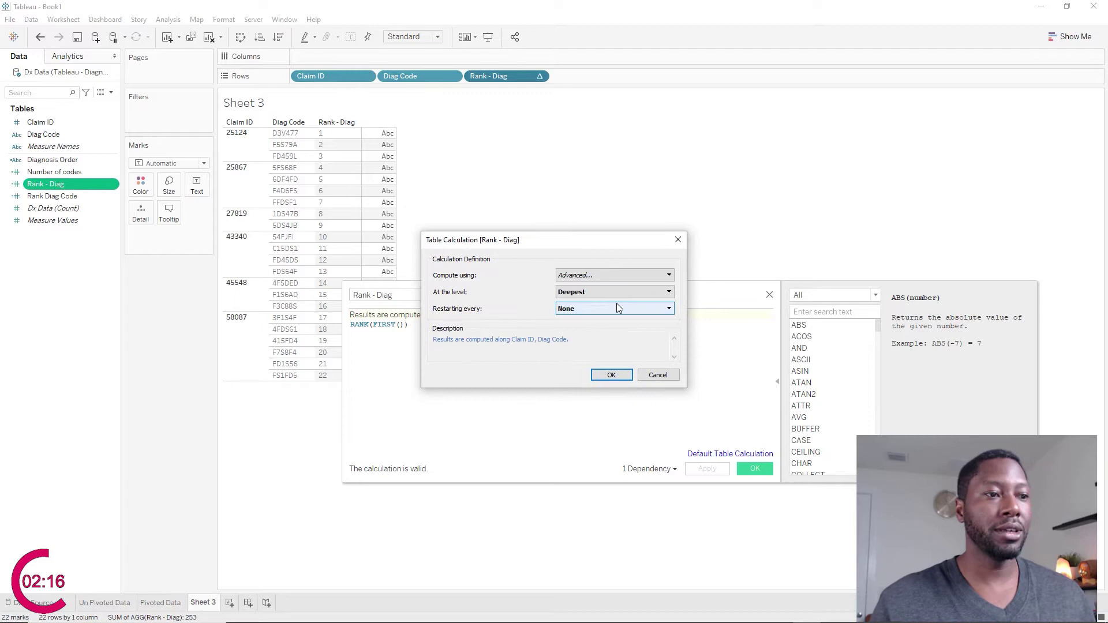
left_click(601, 307)
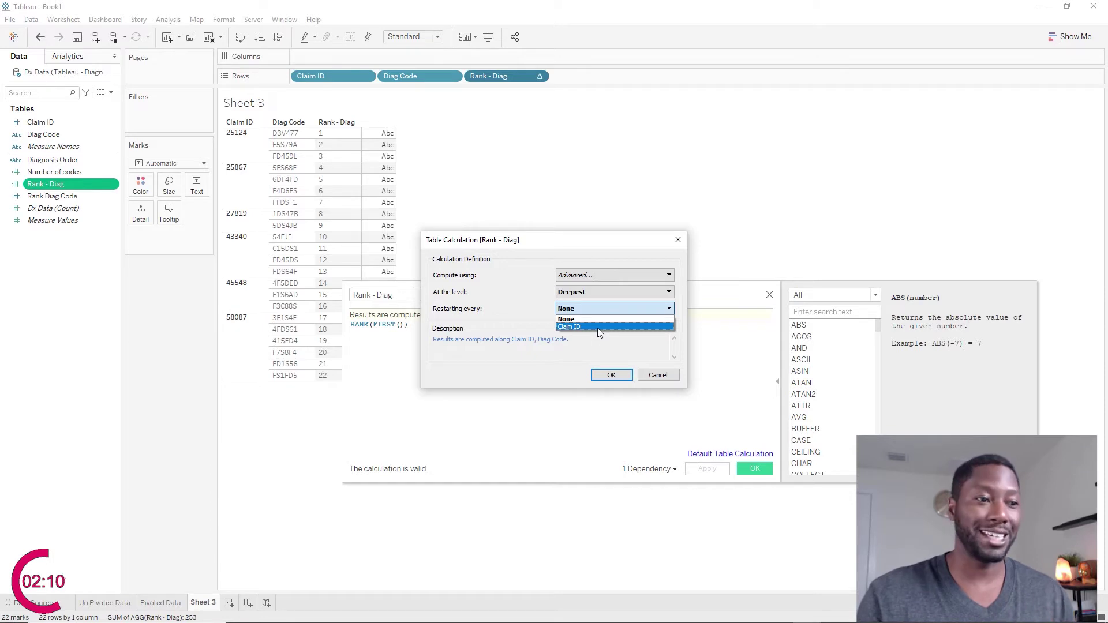
left_click(598, 328)
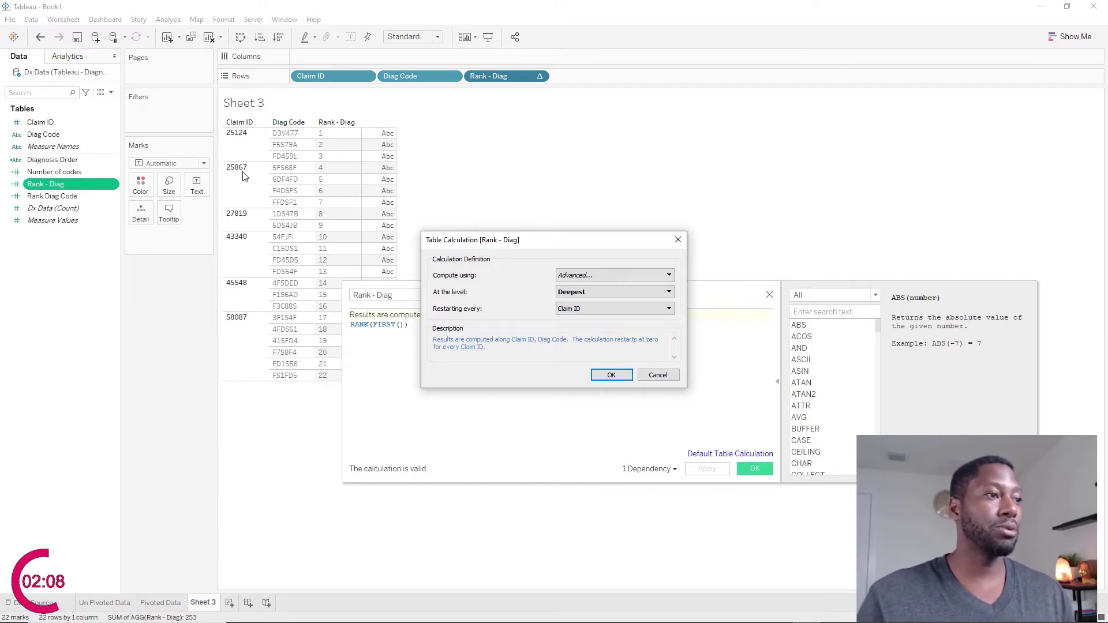
left_click(623, 376)
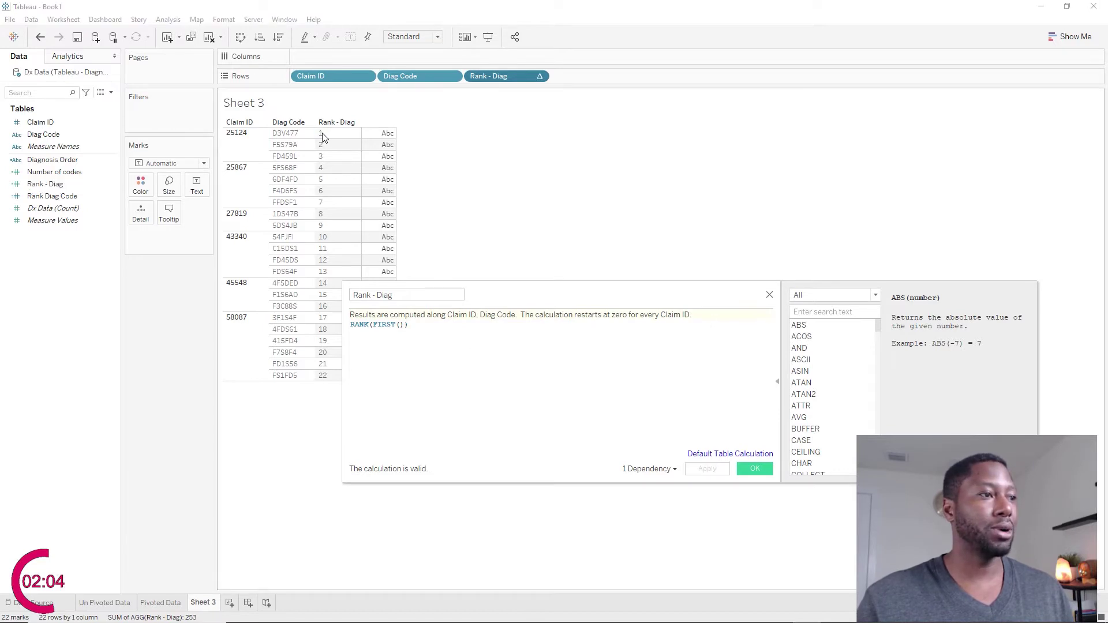
- Convert Rank - Diag to discrete in the Data pane and drop it back on Rows
left_click_drag(337, 230, 66, 183)
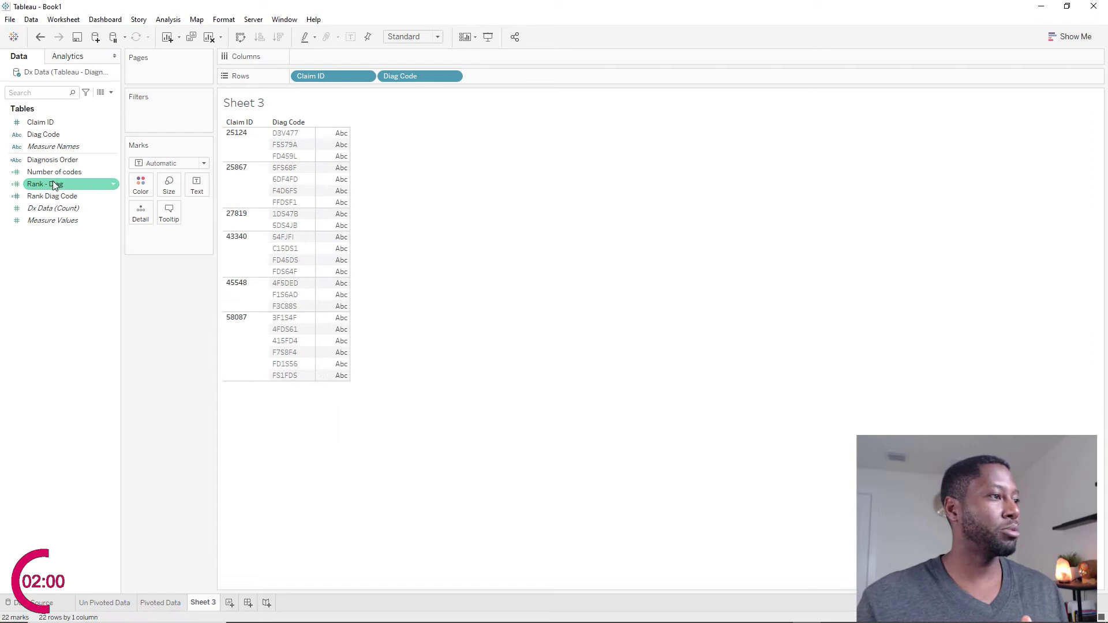
right_click(55, 186)
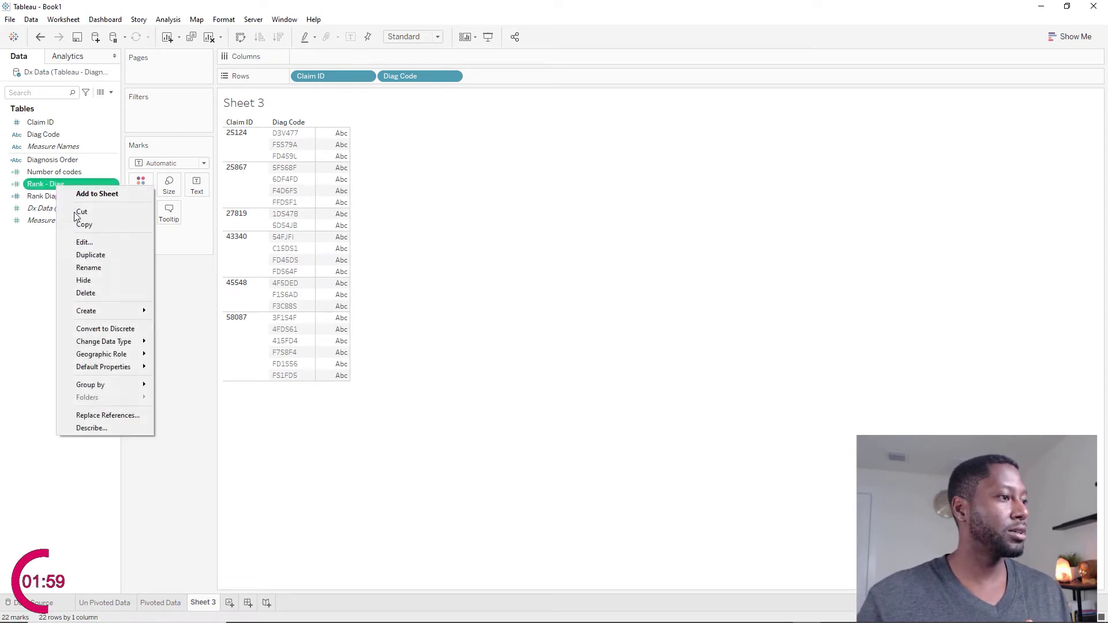
left_click(106, 329)
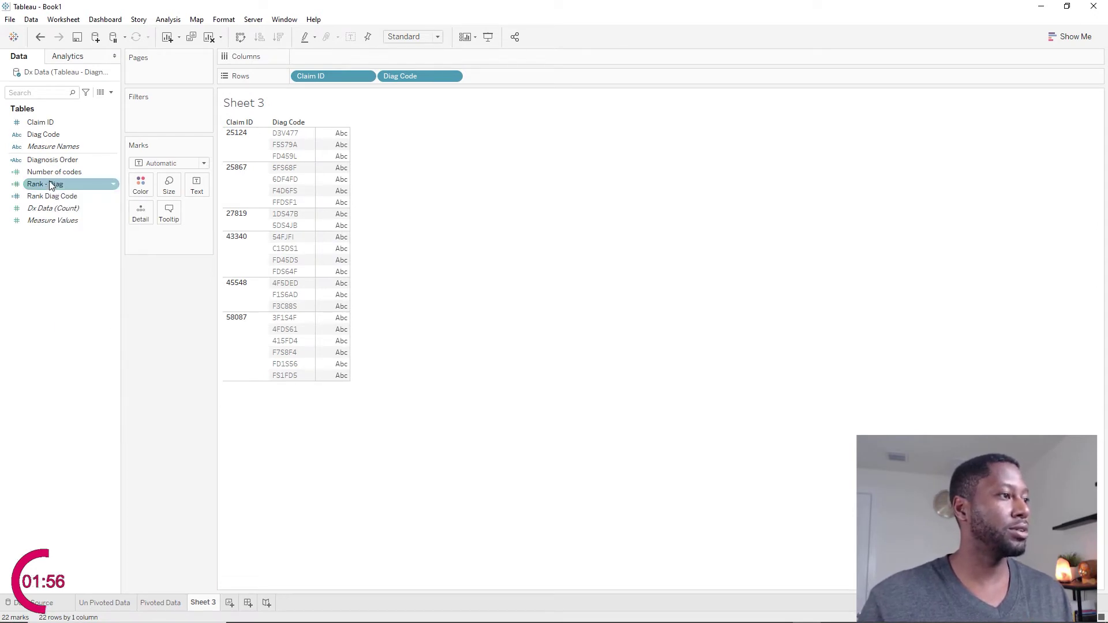
left_click_drag(46, 184, 499, 75)
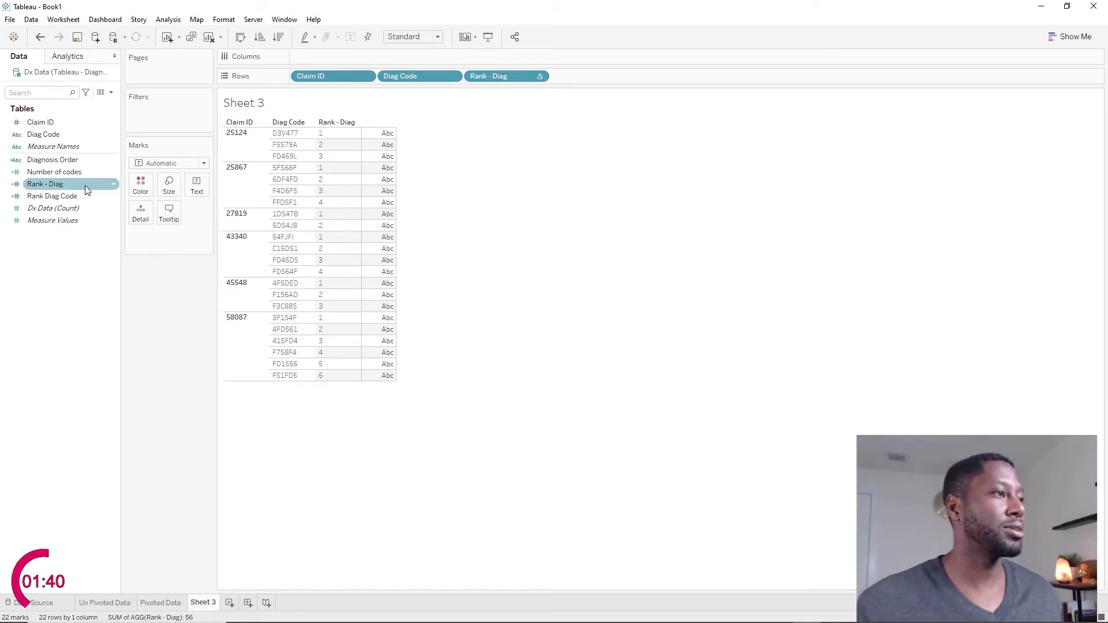
- Create a new calculated field named 'Diag Codes'
left_click(112, 94)
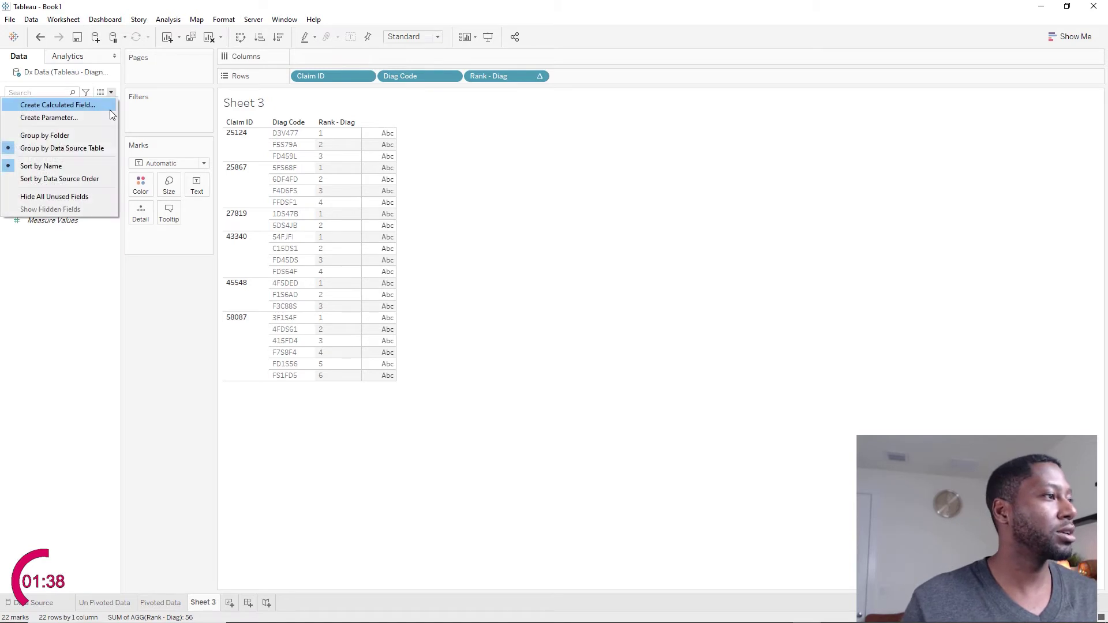
left_click(58, 103)
key("BackSpace")
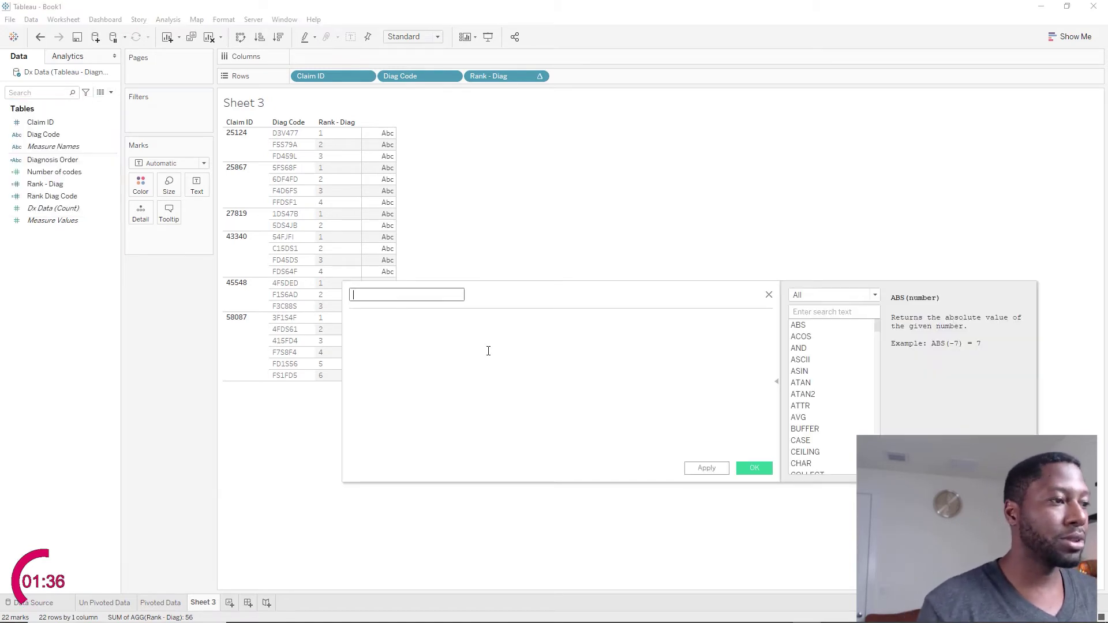
type("Diag ")
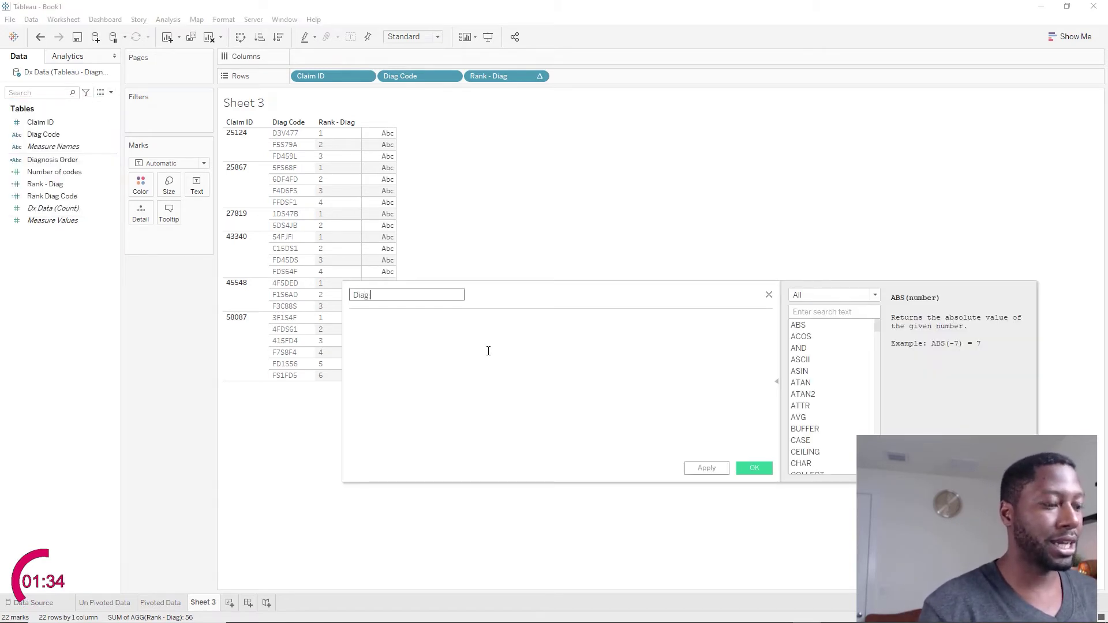
type("Codes")
key("Tab")
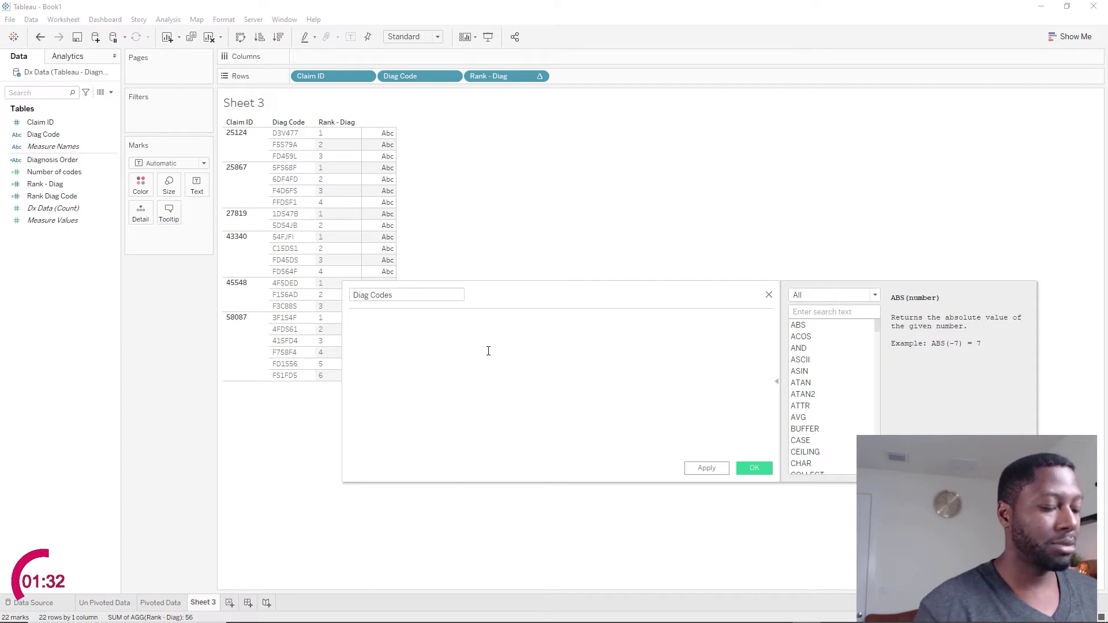
- Write CASE [Rank - Diag] with a first WHEN 1 branch returning 'DIAG 1'
type("CAse")
key("BackSpace")
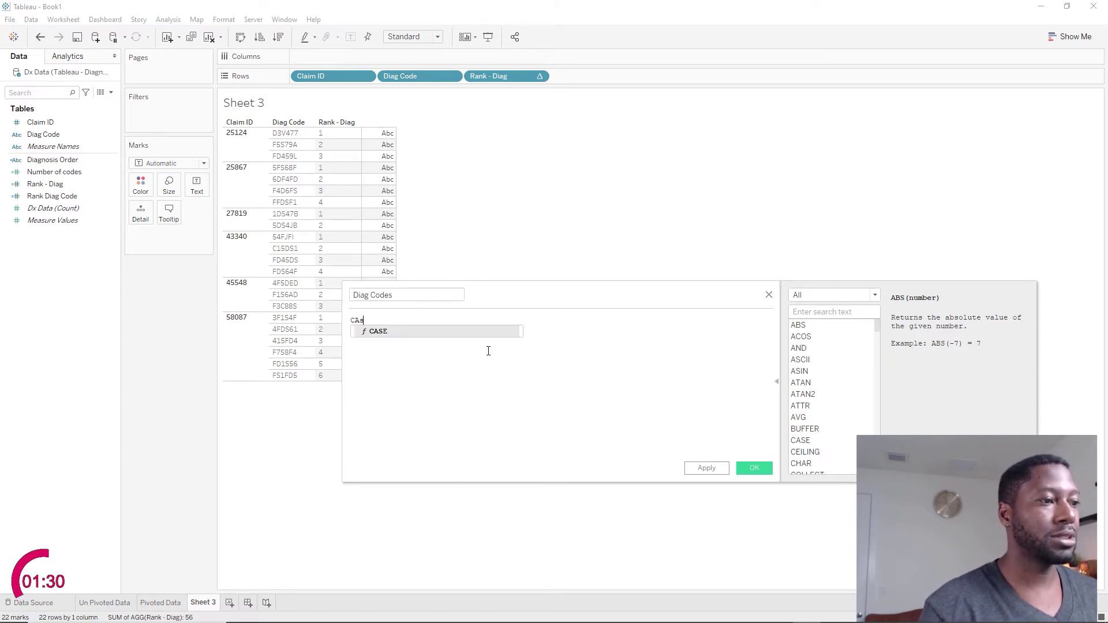
key("Return")
type("Ra")
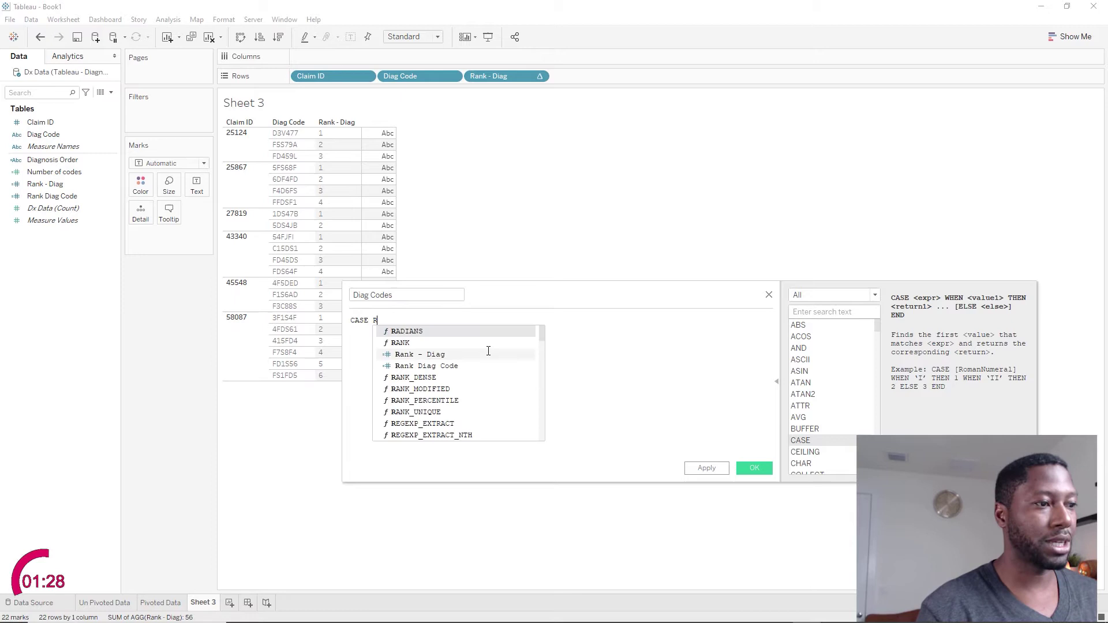
double_click(480, 355)
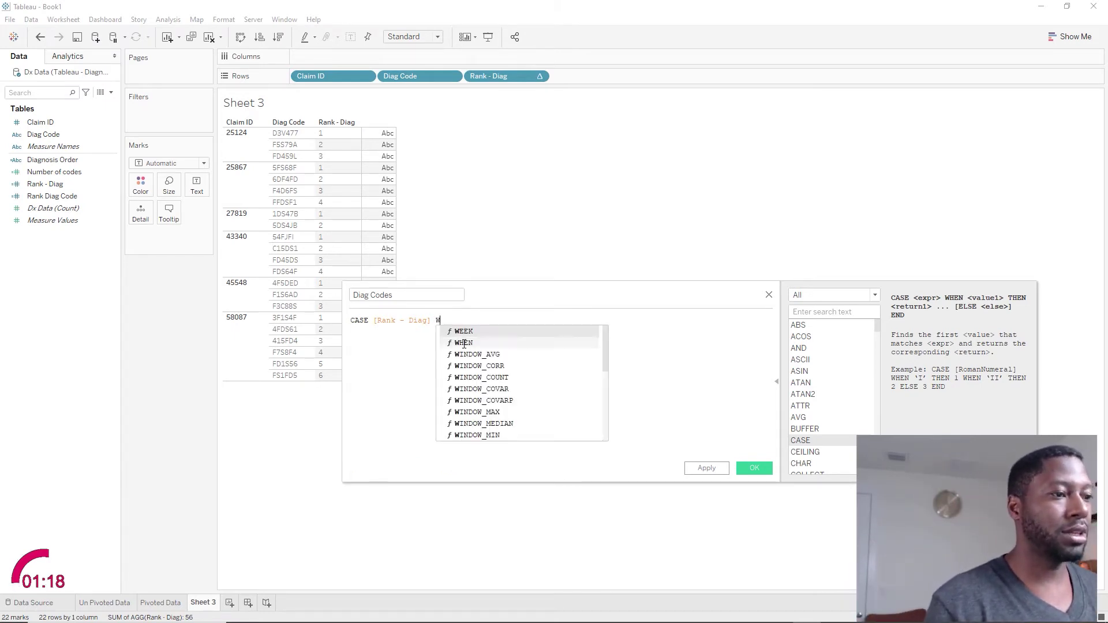
key("Return")
type("WHEN")
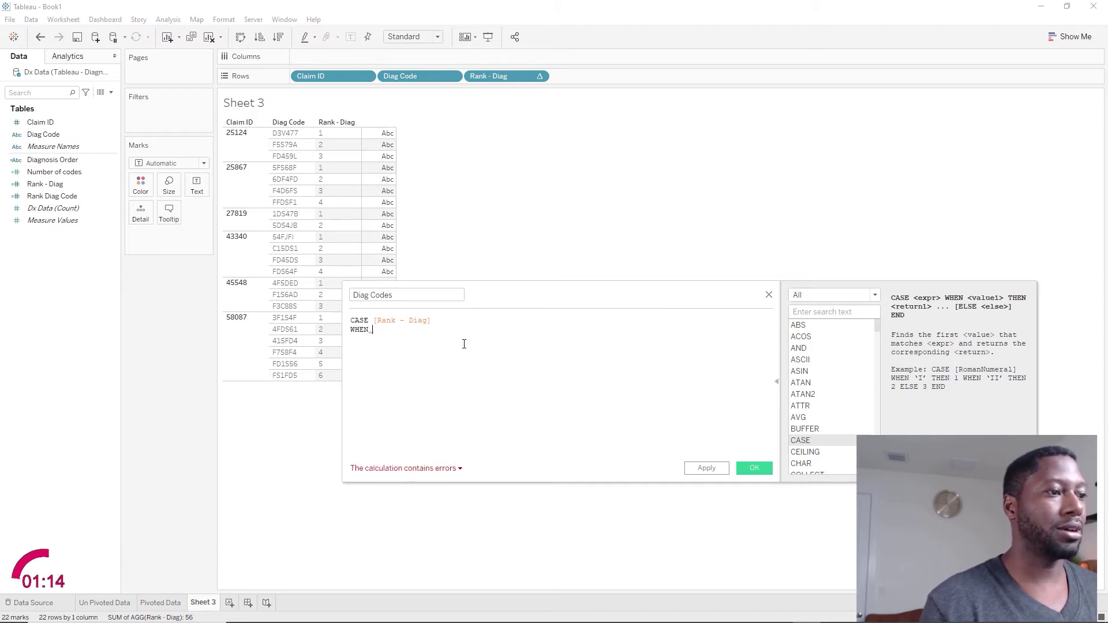
type(" 1 The")
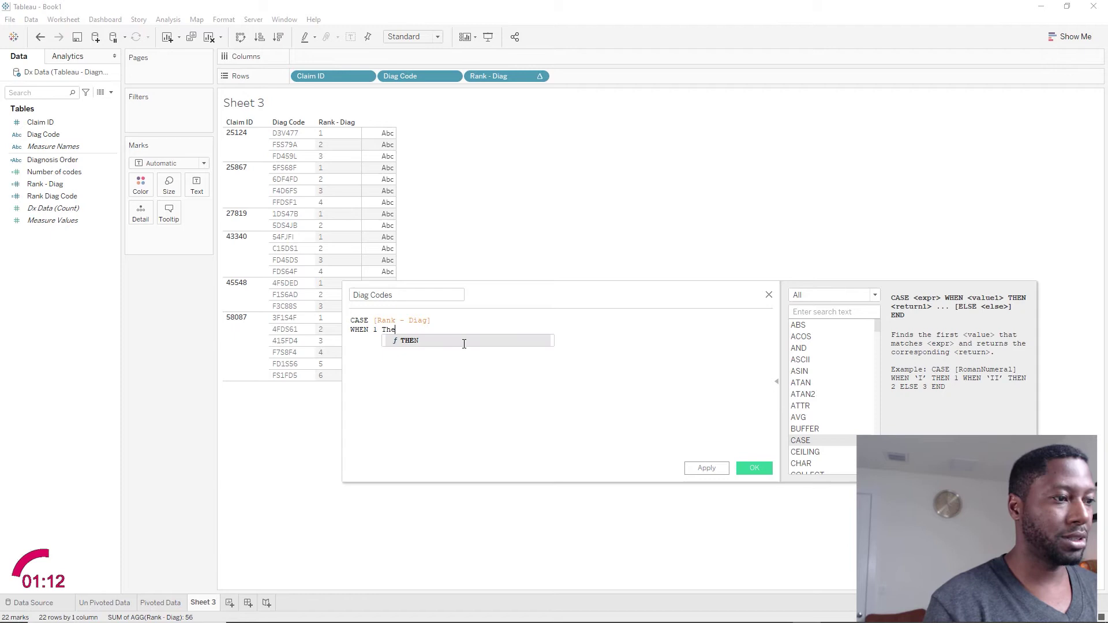
key("BackSpace")
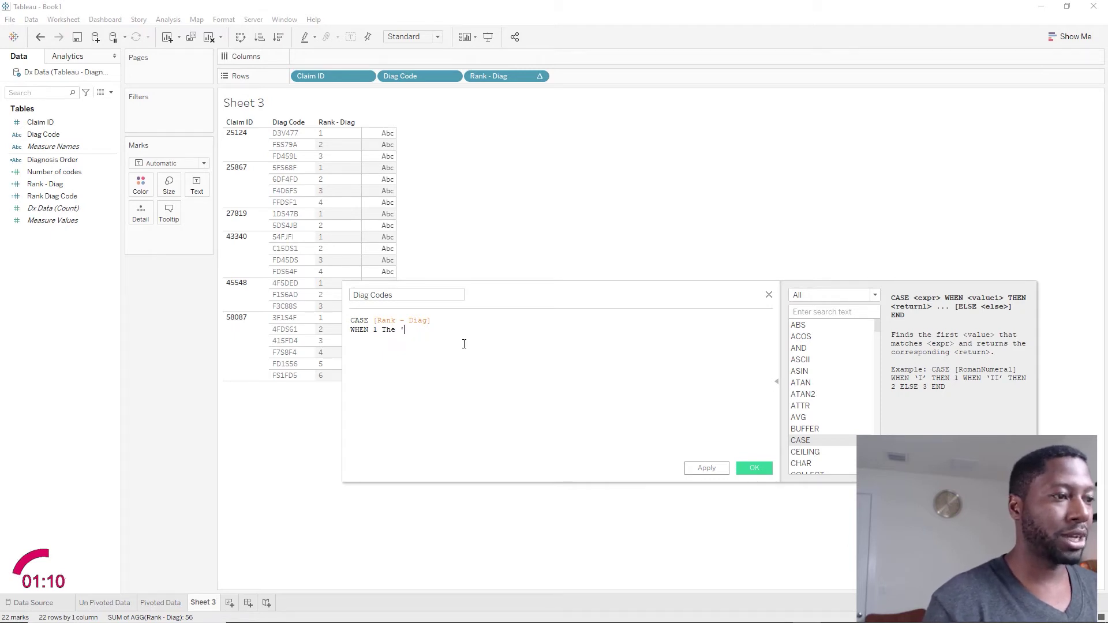
type("DIAG 1")
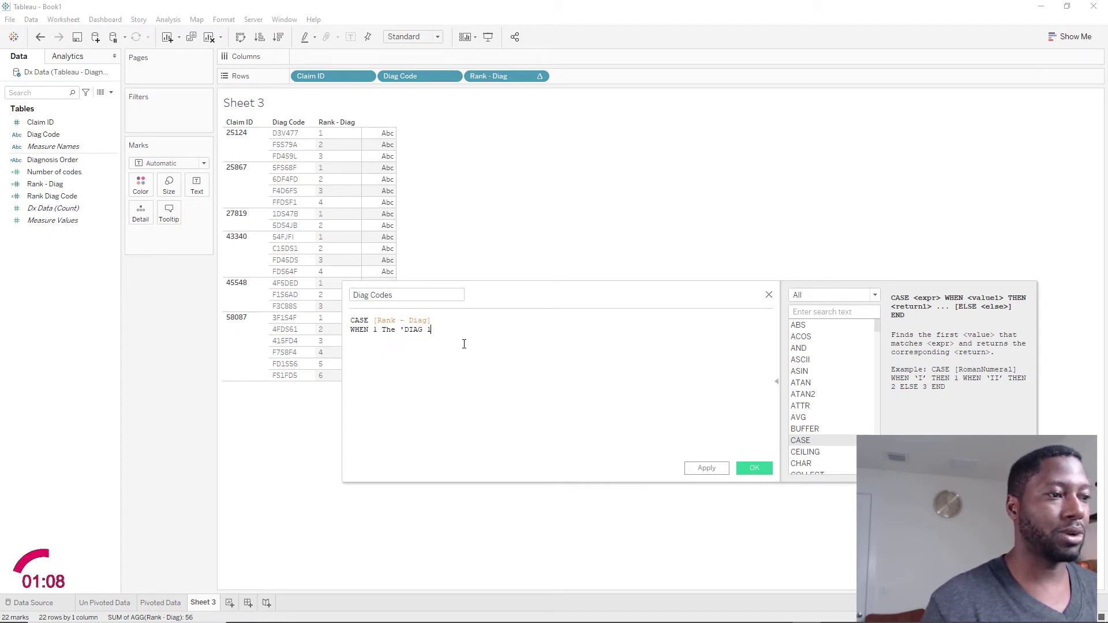
- Correct 'The' to THEN and duplicate the WHEN 1 line twice
left_click_drag(341, 337, 437, 330)
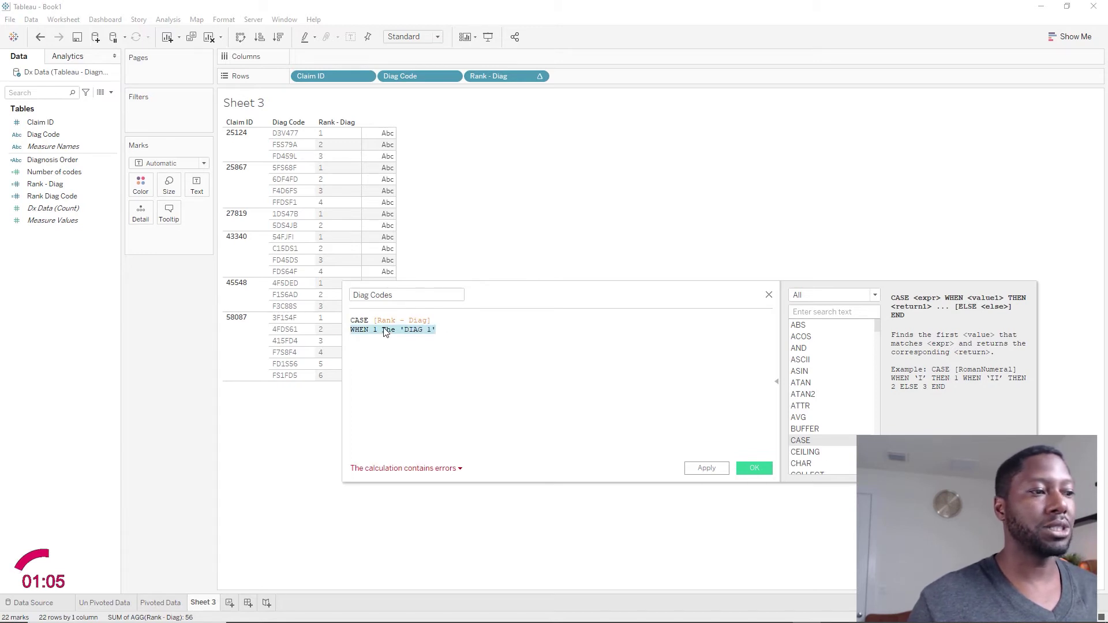
left_click(397, 322)
type("n")
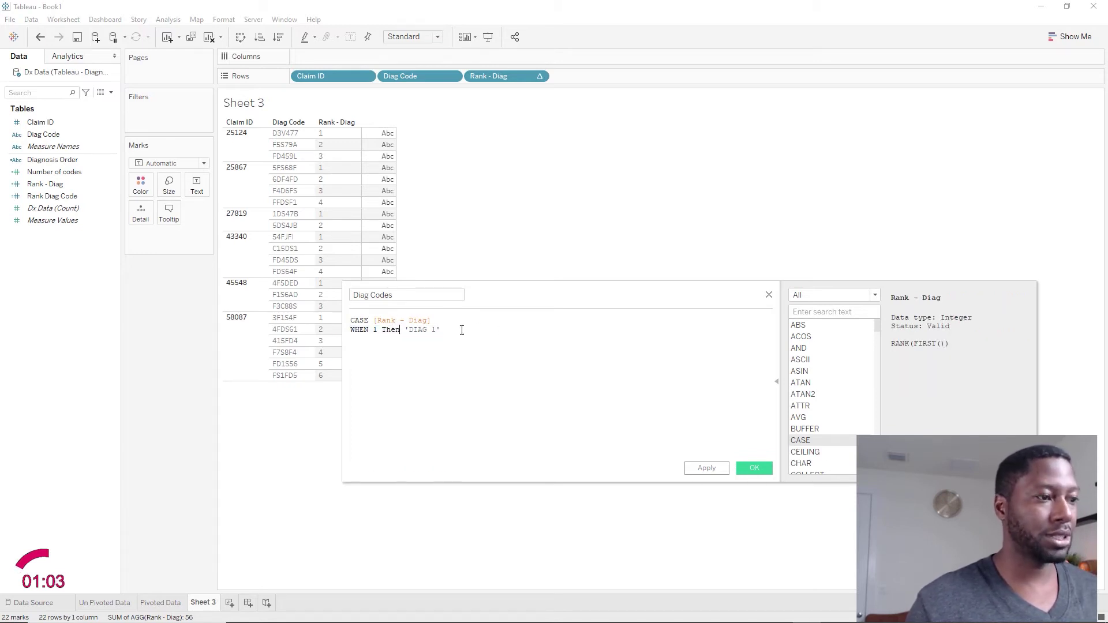
left_click_drag(456, 330, 316, 334)
key("ctrl+c")
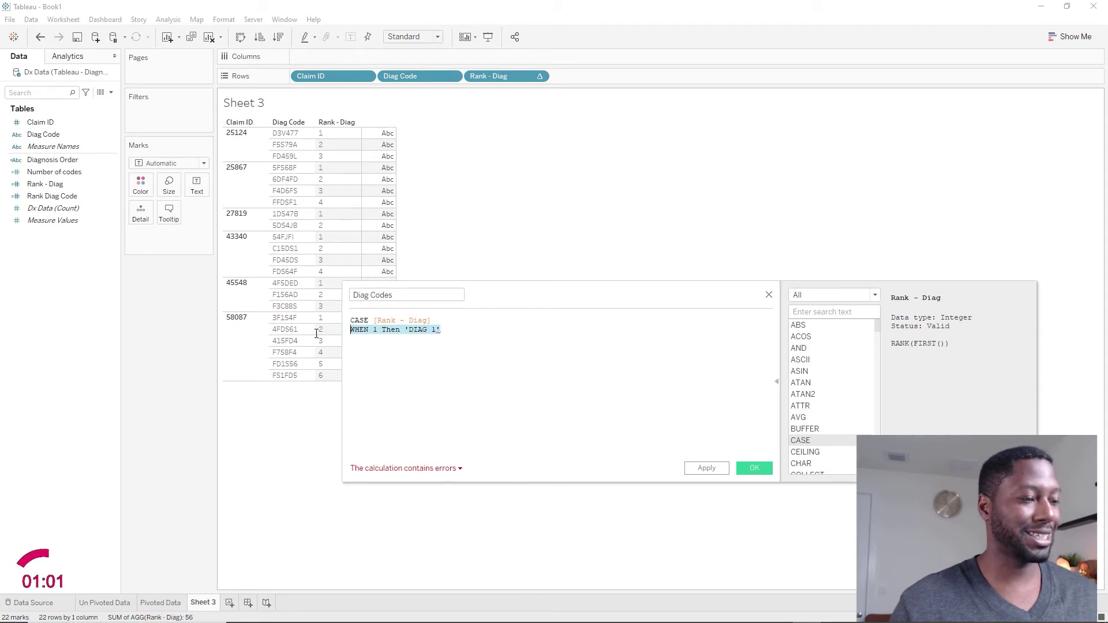
left_click(508, 325)
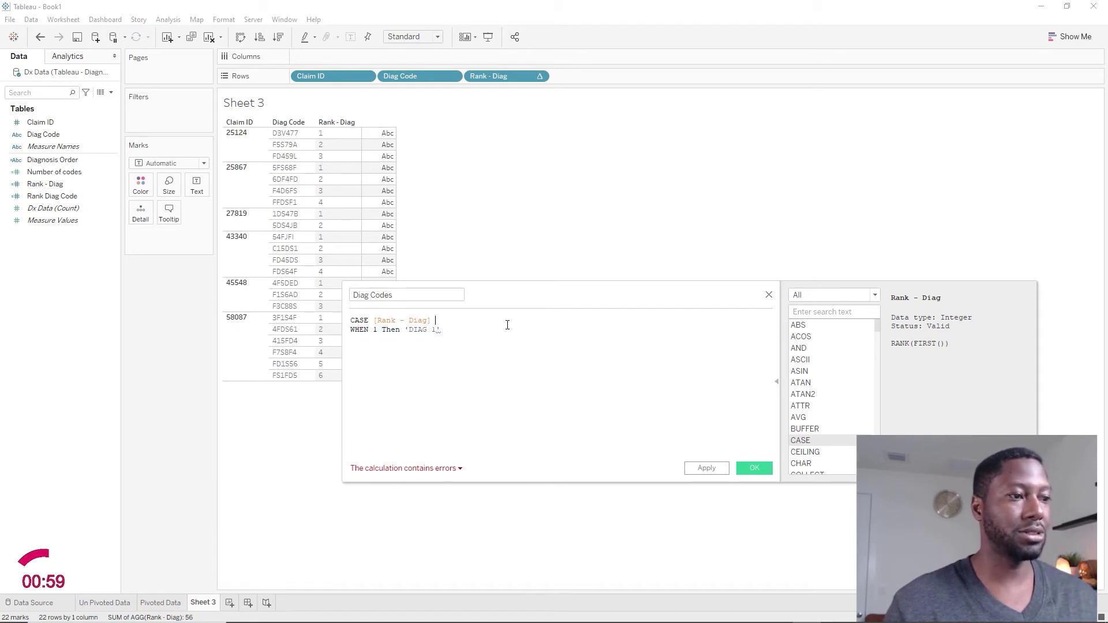
key("Return")
key("ctrl+v")
key("Return")
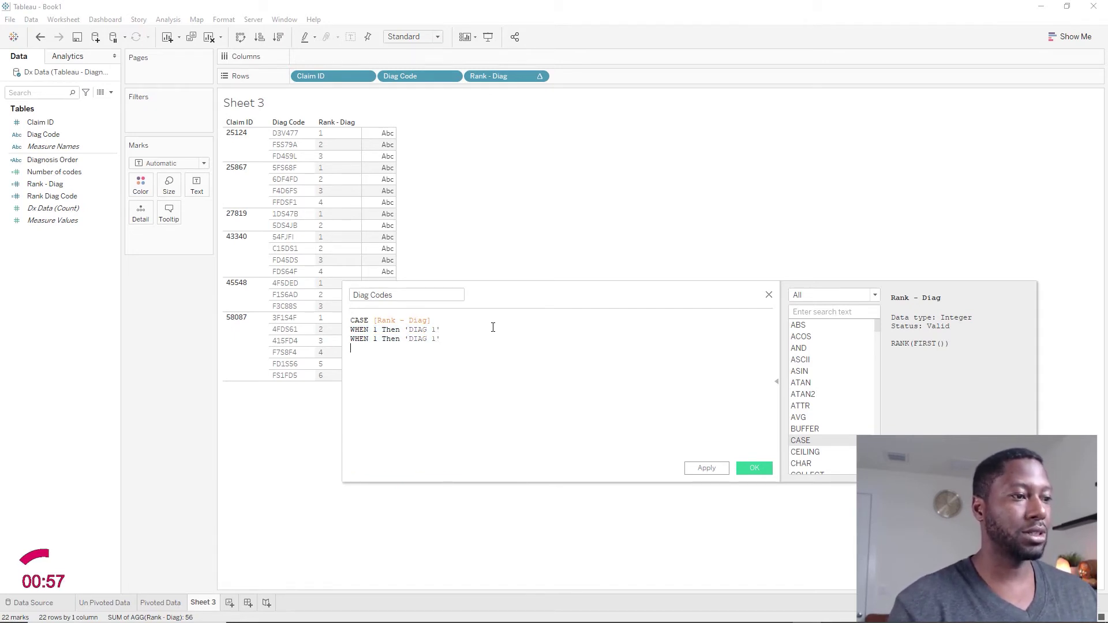
key("ctrl+v")
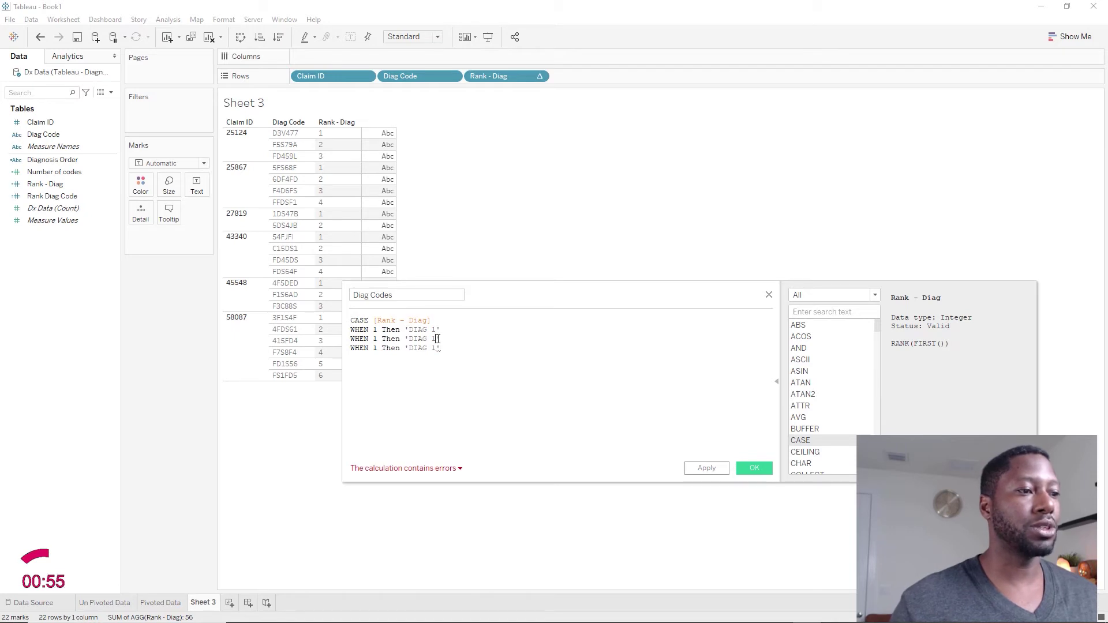
- Change the copies to WHEN 2 THEN 'DIAG 2' and WHEN 3 THEN 'DIAG 3'
double_click(434, 339)
type("2")
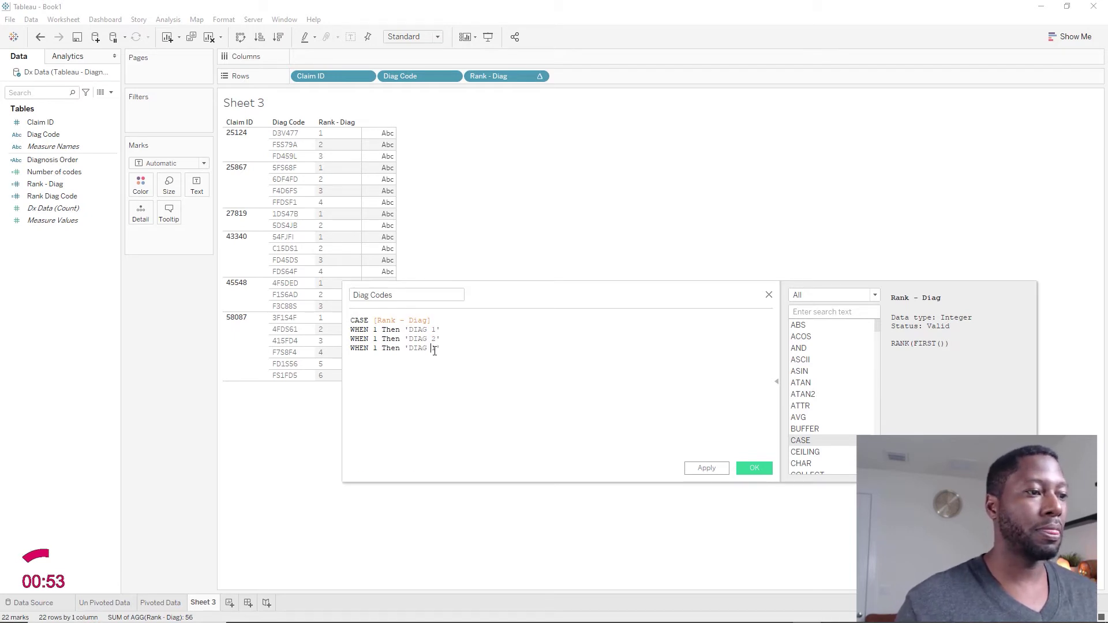
double_click(434, 348)
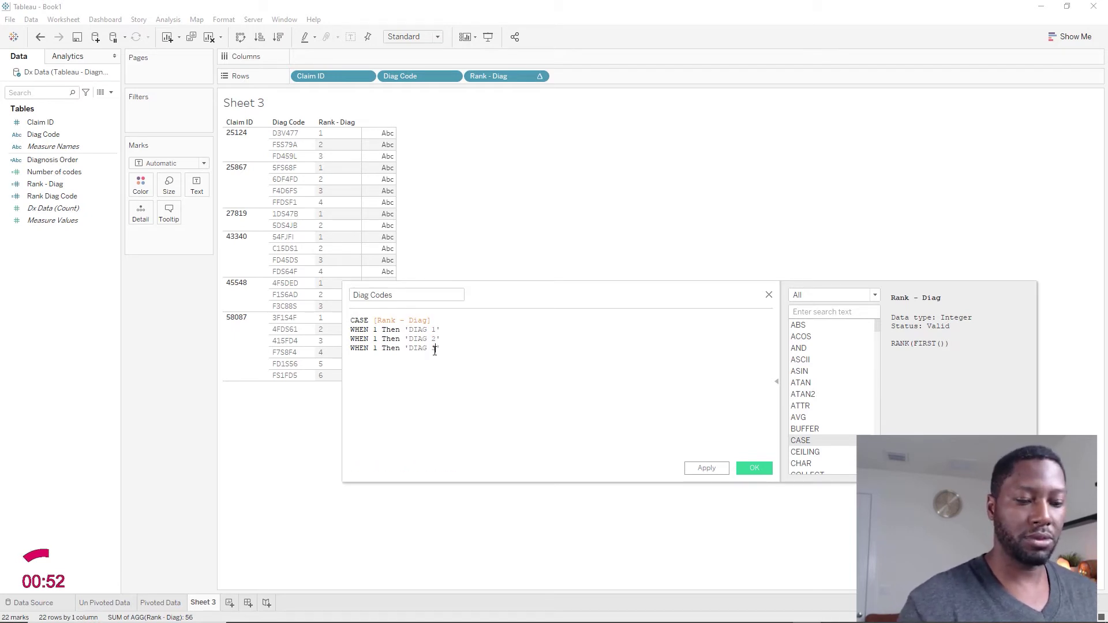
double_click(376, 340)
key("BackSpace")
type("2")
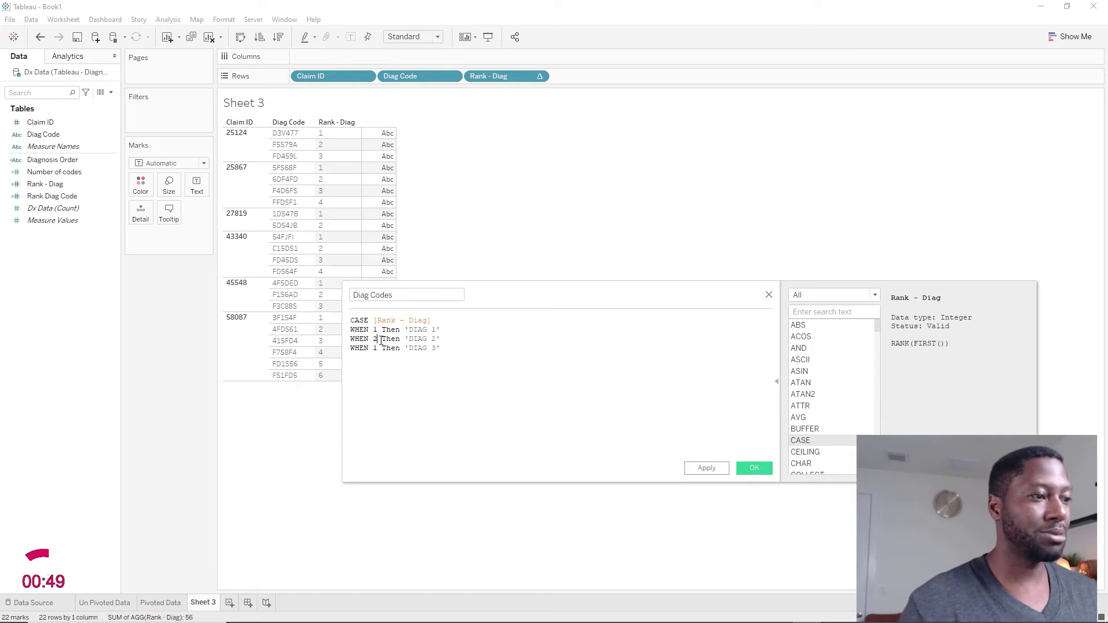
double_click(376, 348)
key("BackSpace")
type("3")
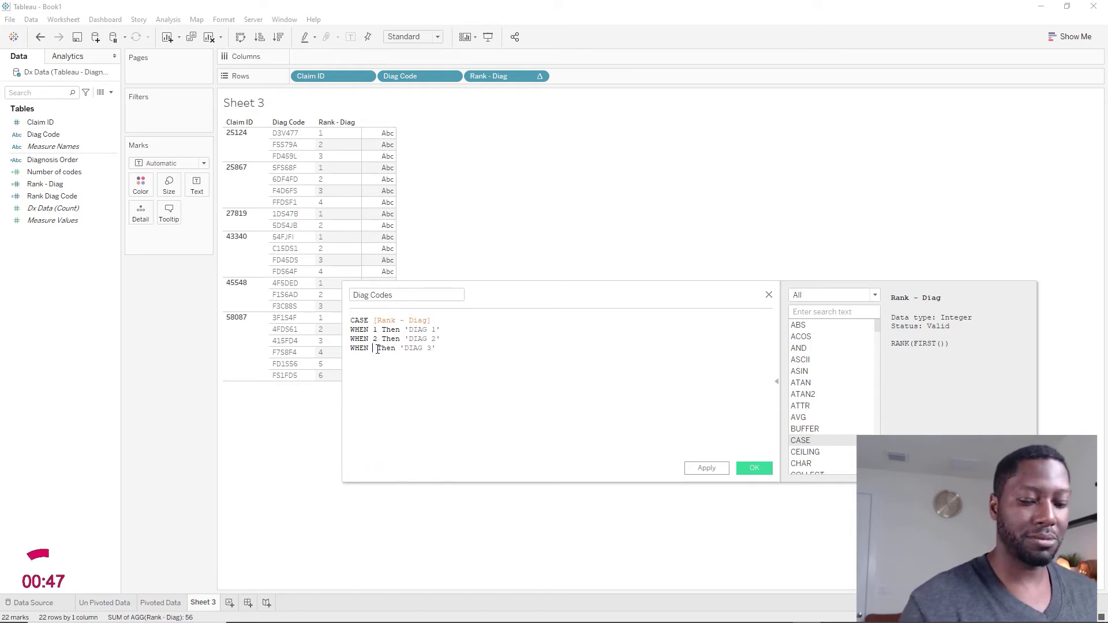
key("Delete")
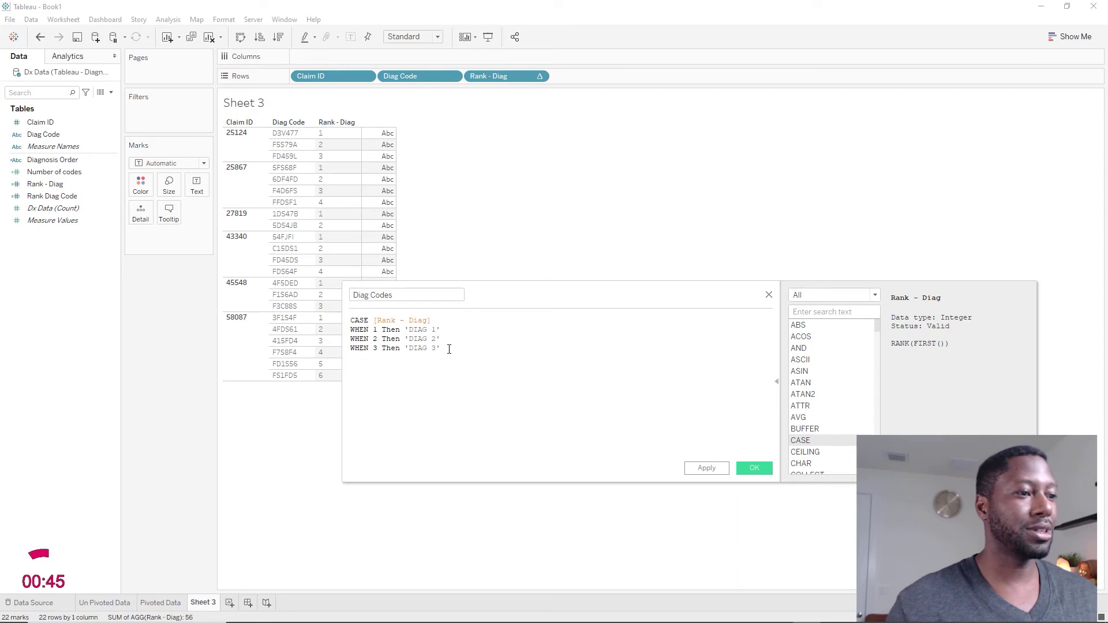
- Close the CASE statement with END on a new line
left_click(449, 349)
key("Return")
type("END")
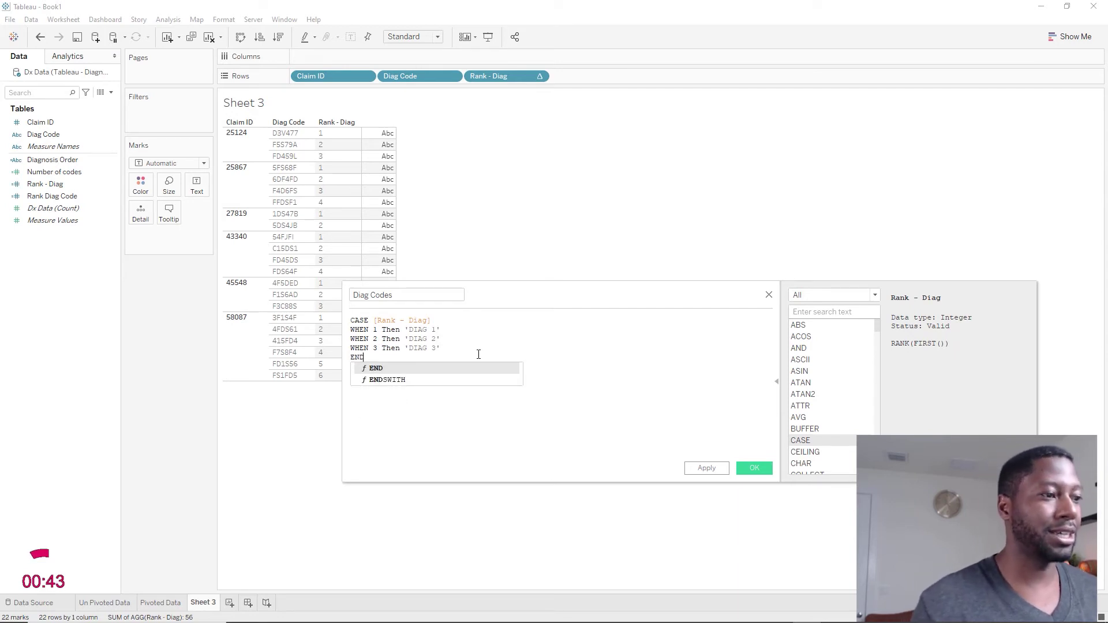
key("Escape")
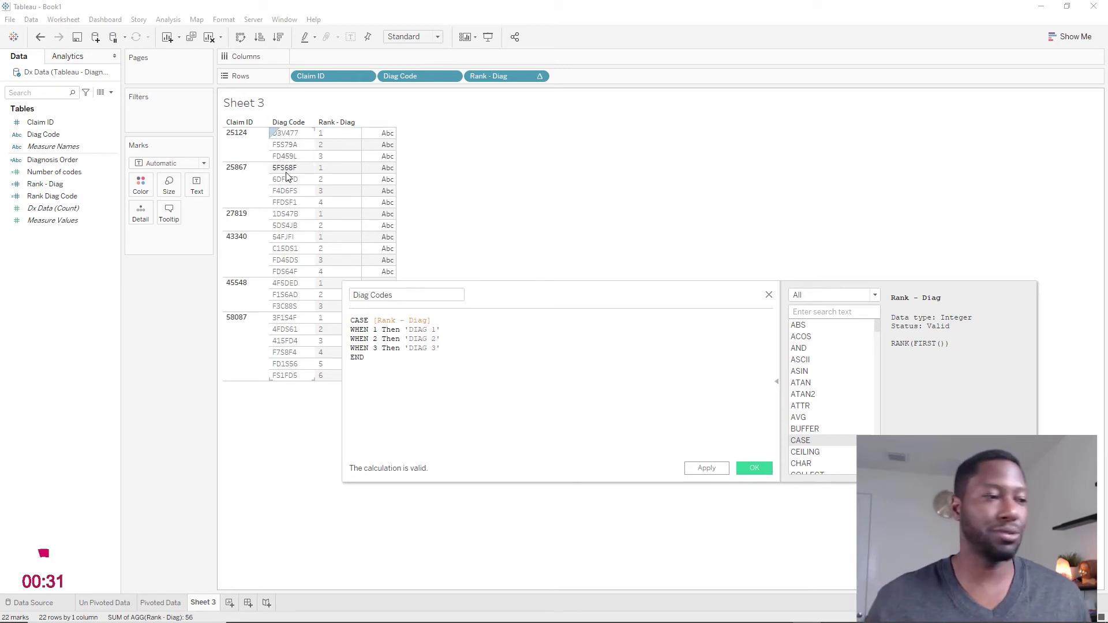
- Save the Diag Codes calculation and place it on Columns, creating Null and DIAG 1–3 columns
left_click(710, 469)
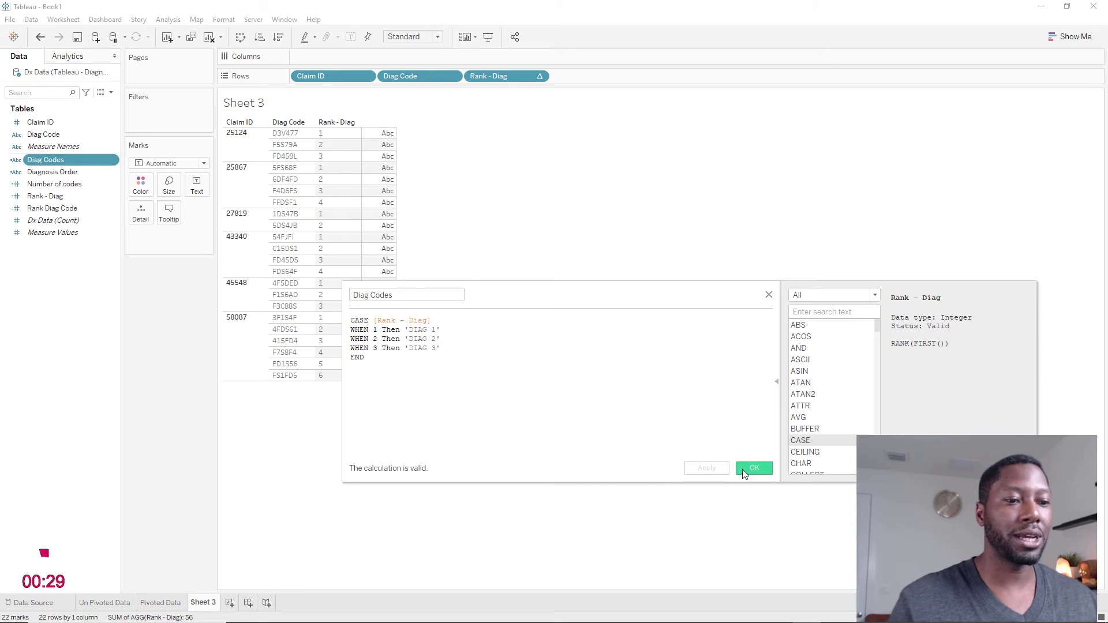
left_click(751, 468)
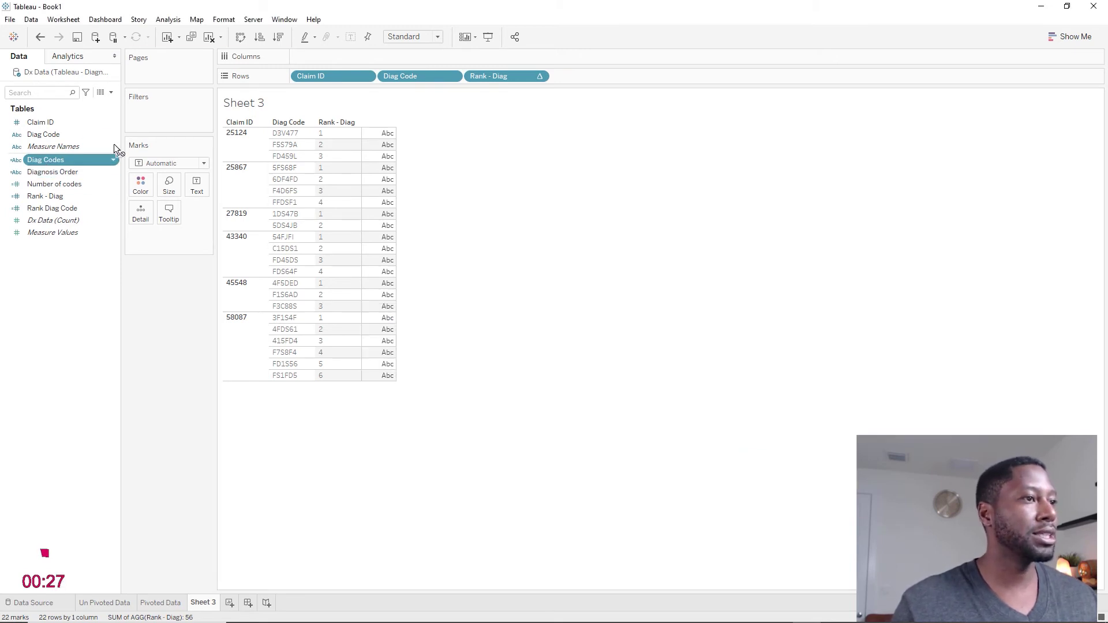
left_click_drag(114, 146, 321, 61)
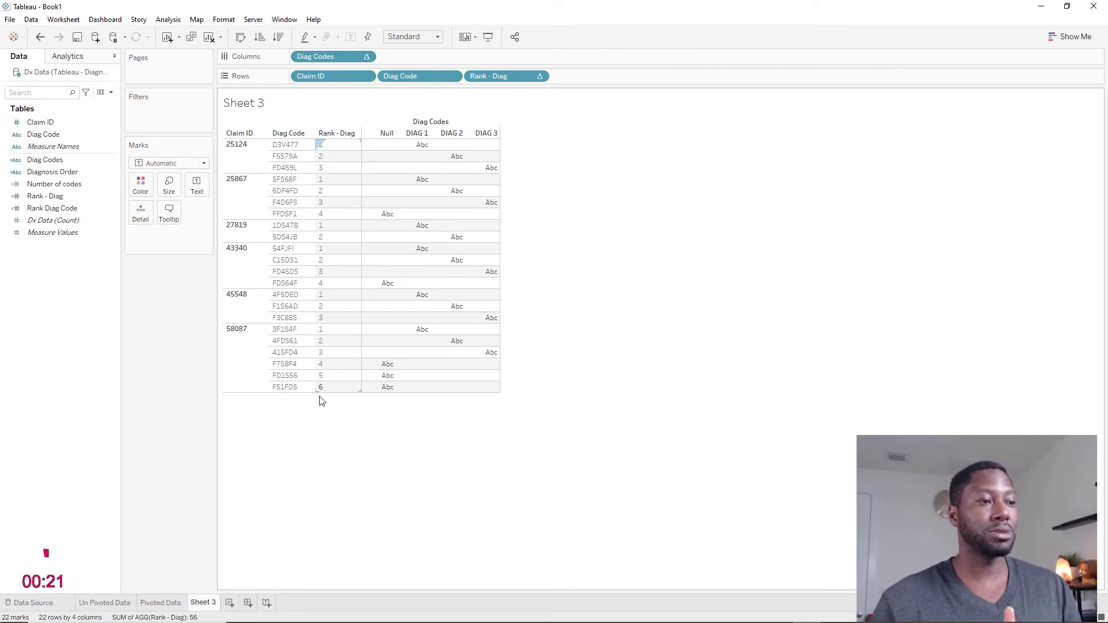
- Hide the Null column, remove Rank - Diag from Rows, and move Diag Code onto Text
right_click(383, 135)
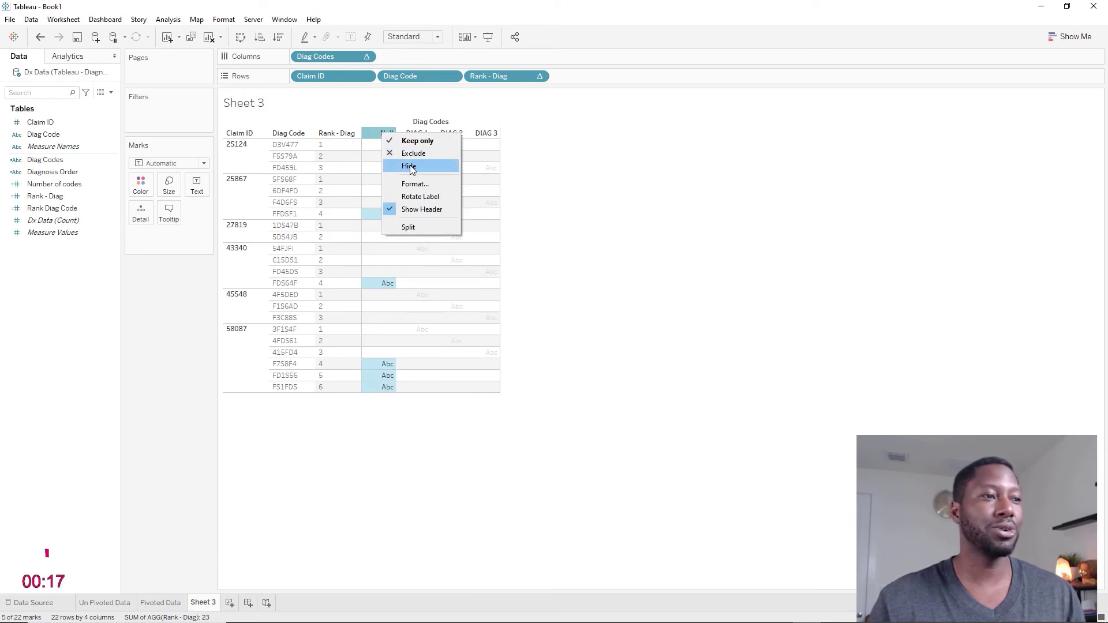
left_click(413, 172)
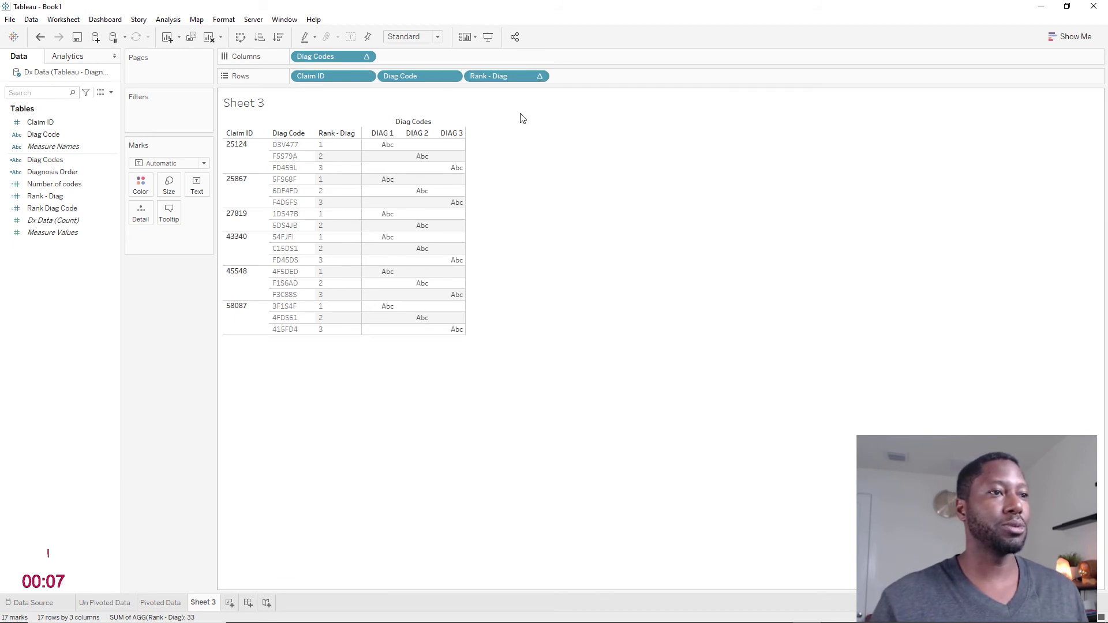
left_click_drag(518, 81, 172, 296)
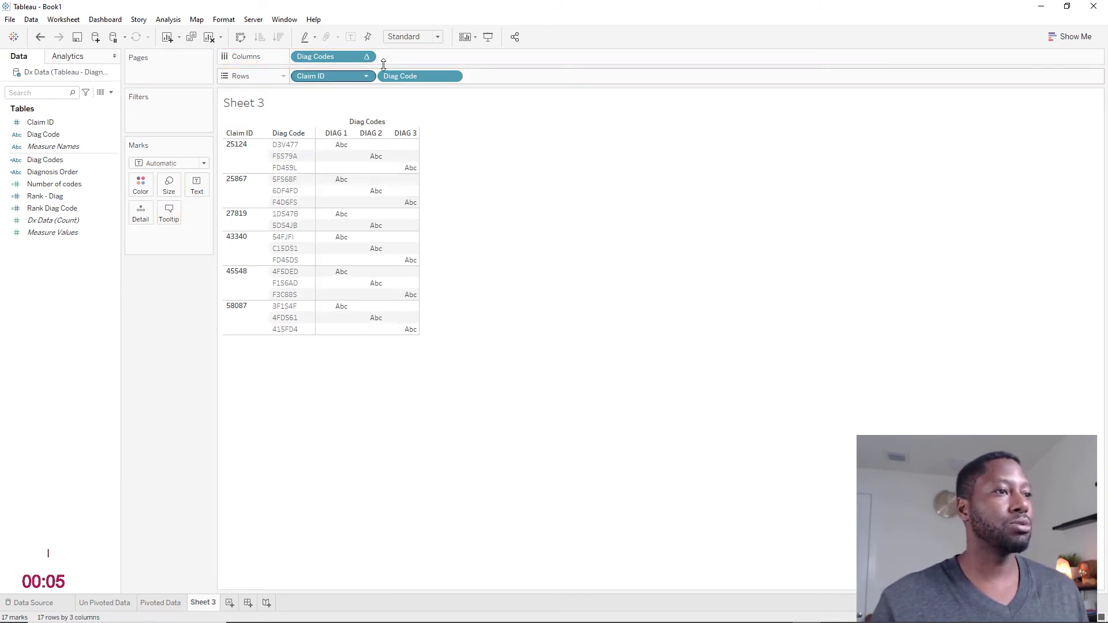
left_click_drag(431, 78, 198, 191)
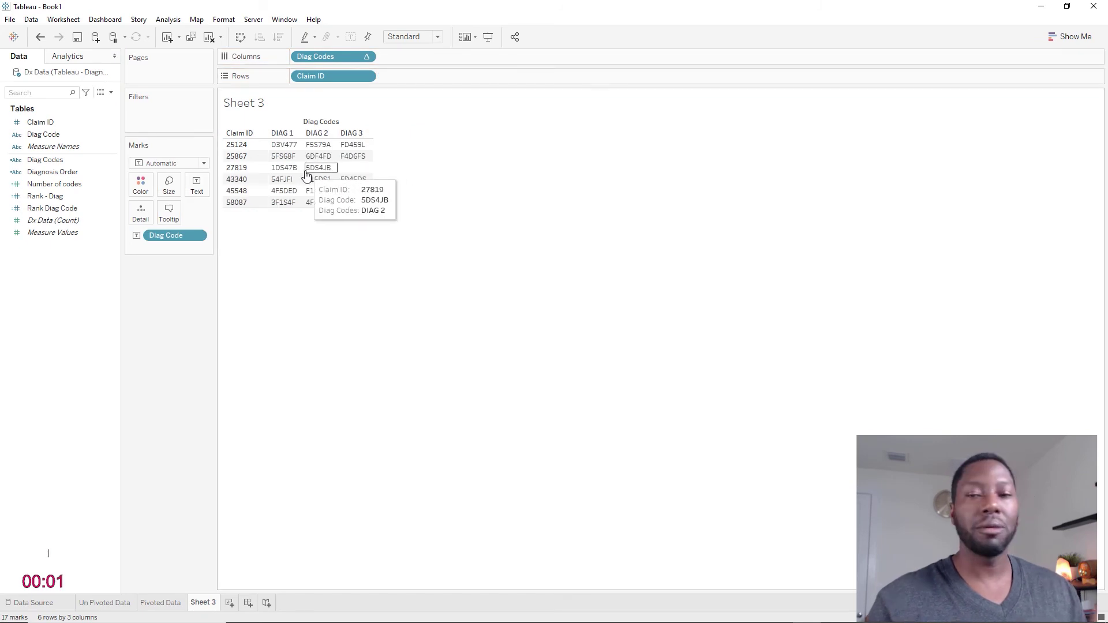